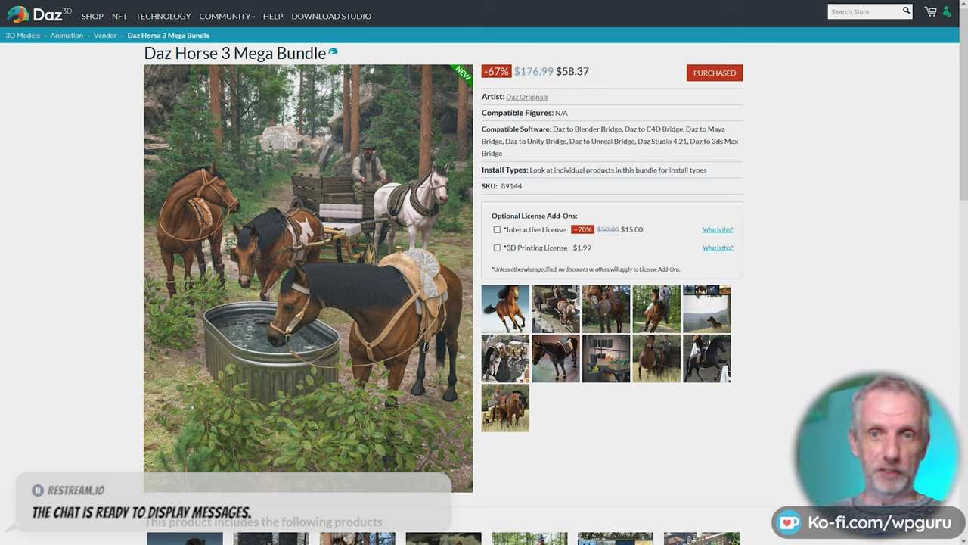
Examine the Daz Horse 3 Mega Bundle page, including its enlarged gallery image and the list of included products
{"action": "left_click", "coordinate": [507, 305]}
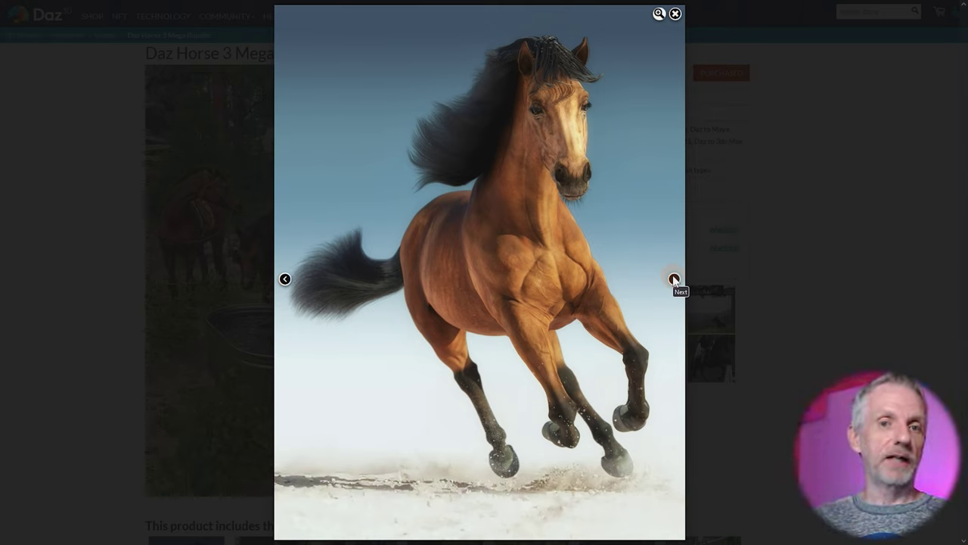
{"action": "left_click", "coordinate": [825, 301]}
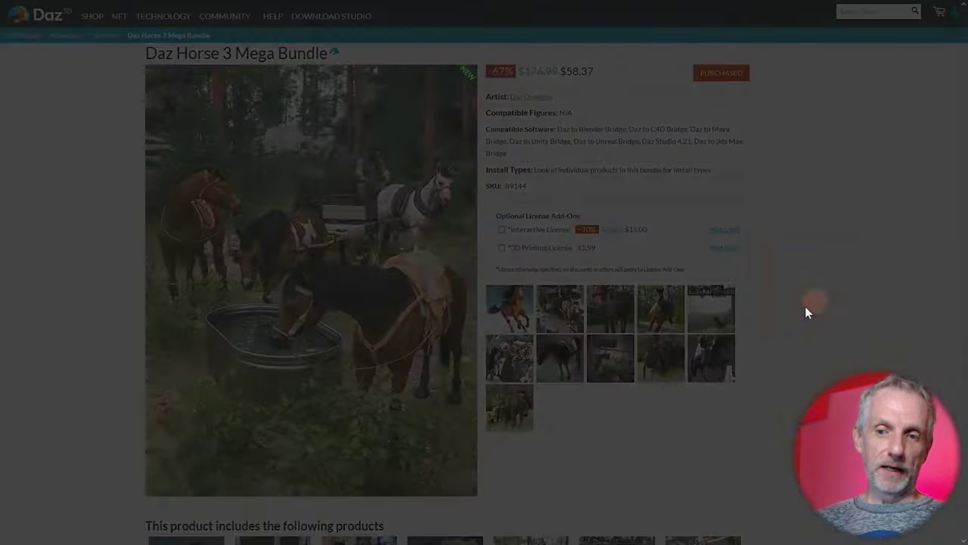
{"action": "scroll", "coordinate": [737, 379], "scroll_direction": "down", "scroll_amount": 2}
{"action": "scroll", "coordinate": [738, 379], "scroll_direction": "up", "scroll_amount": 1}
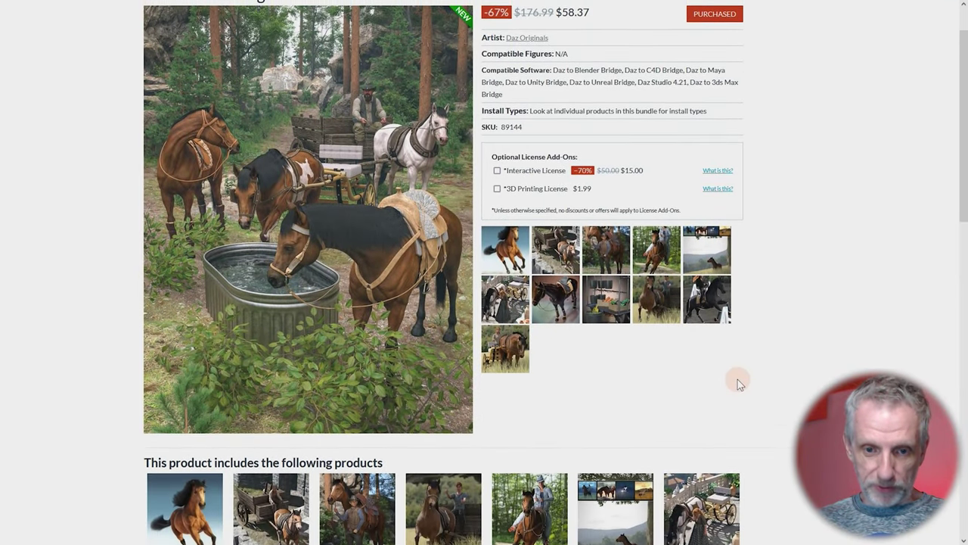
{"action": "scroll", "coordinate": [738, 379], "scroll_direction": "down", "scroll_amount": 1}
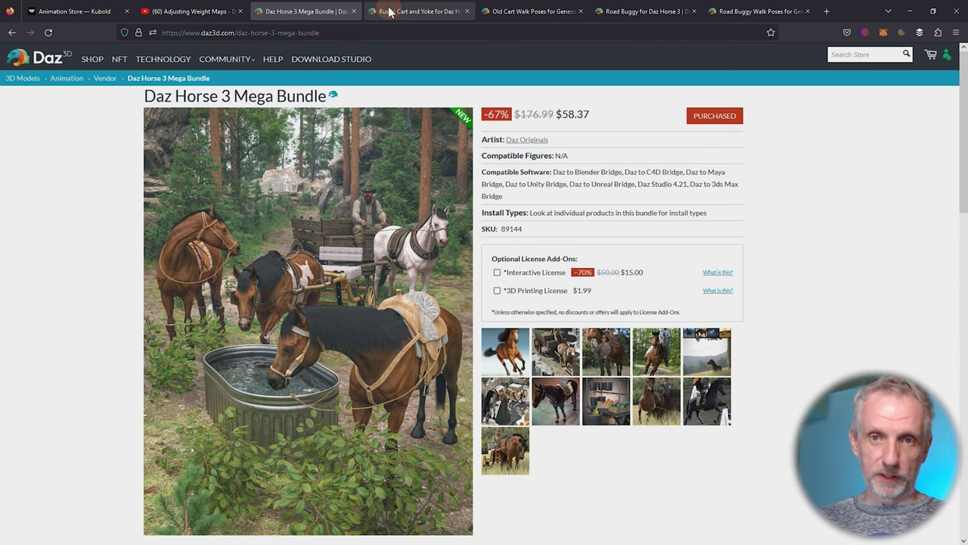
Review the store pages for the Rustic Cart and Yoke, Old Cart Walk Poses, Road Buggy, and Road Buggy Walk Poses
{"action": "left_click", "coordinate": [389, 12]}
{"action": "key", "text": "F11"}
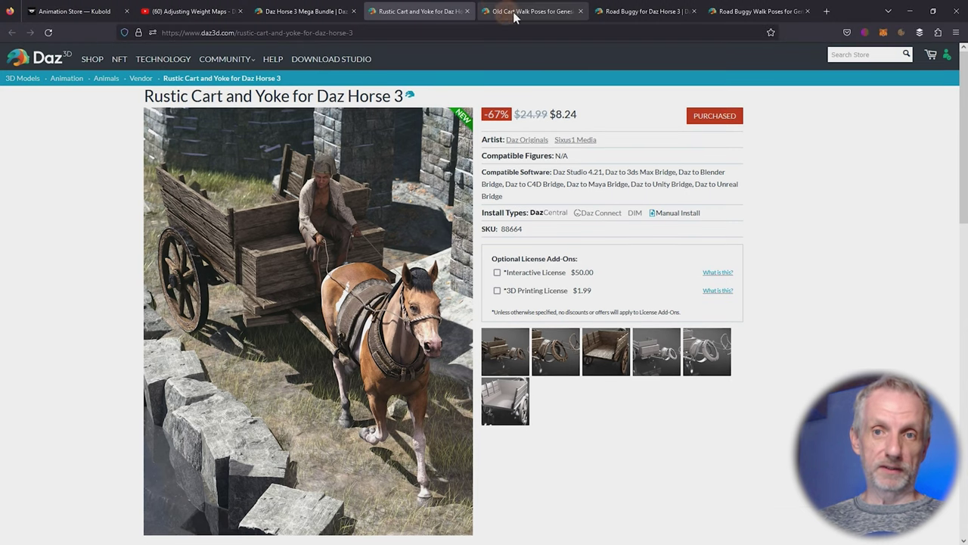
{"action": "left_click", "coordinate": [524, 12]}
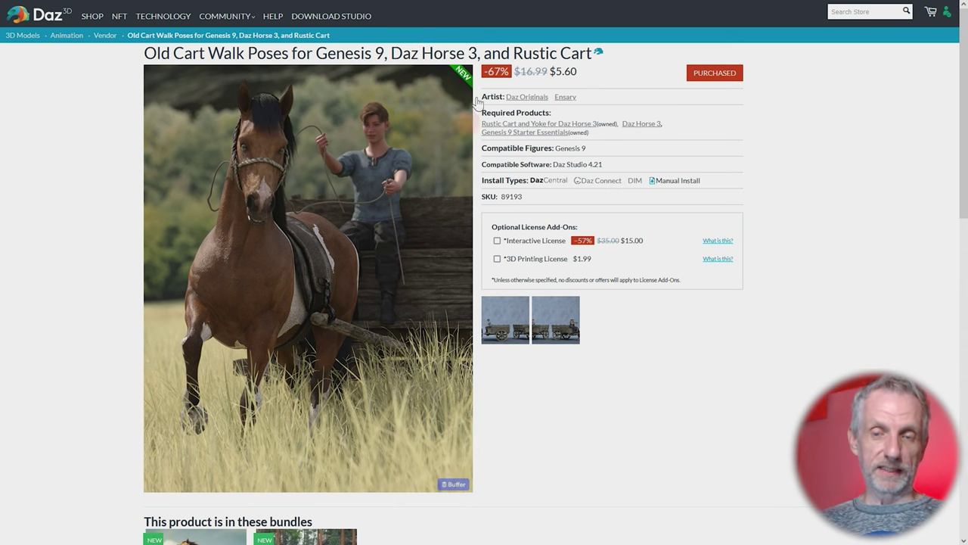
{"action": "mouse_move", "coordinate": [498, 5]}
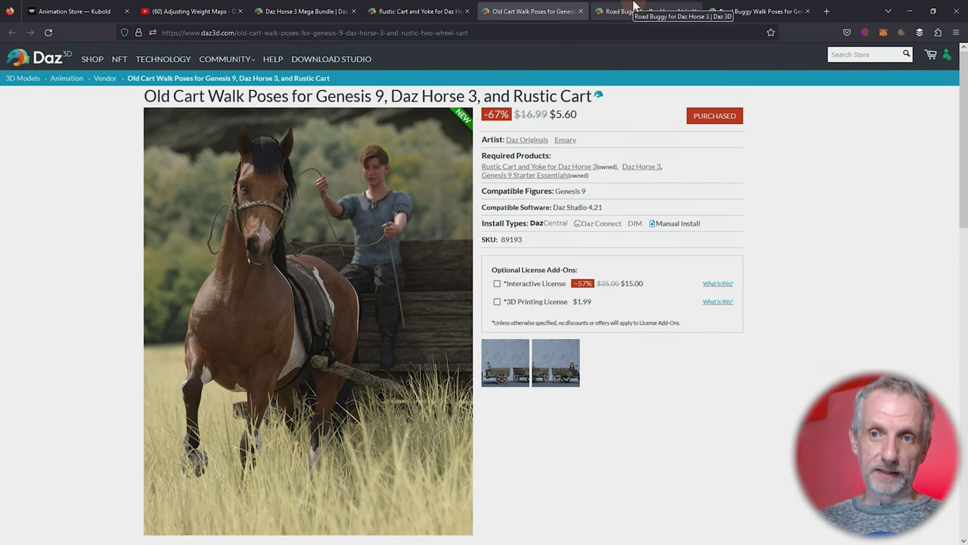
{"action": "left_click", "coordinate": [636, 10]}
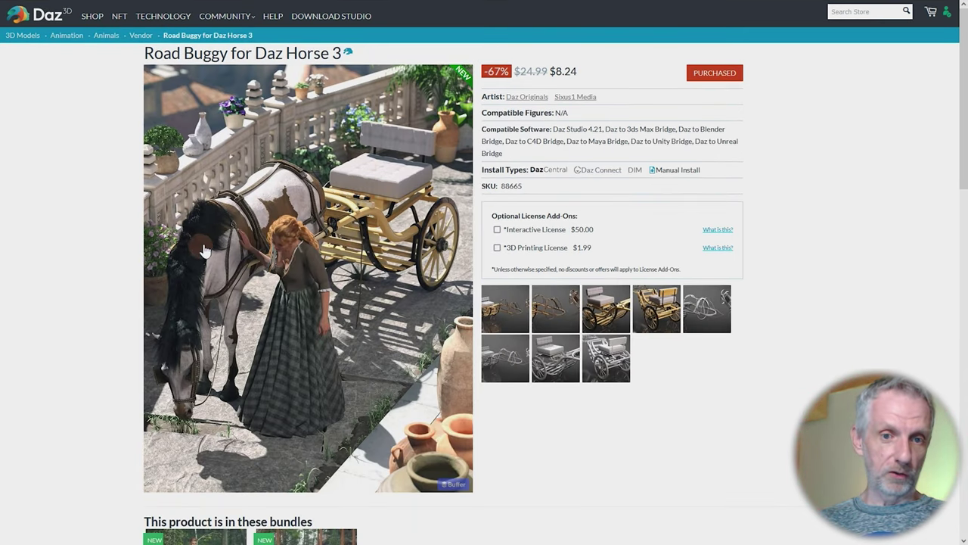
{"action": "mouse_move", "coordinate": [680, 6]}
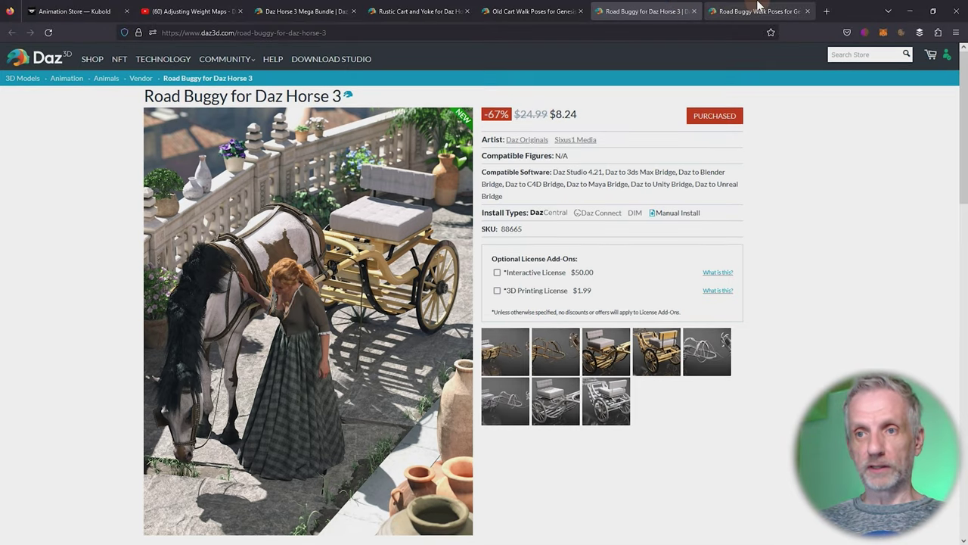
{"action": "left_click", "coordinate": [749, 11]}
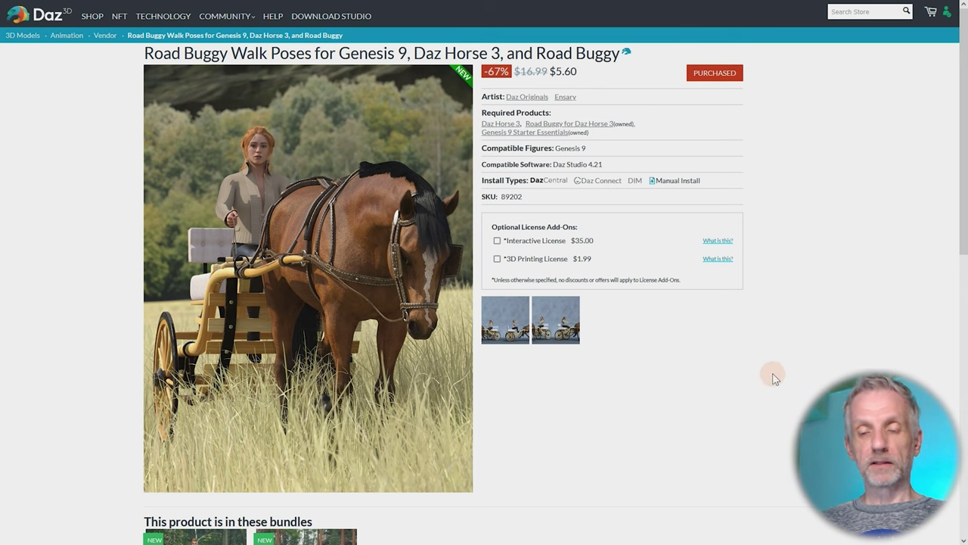
In DAZ Studio, select the Thoroughbred Male and open the Rustic Cart and Yoke for Daz Horse 3 product among the poses
{"action": "key", "text": "alt+Tab"}
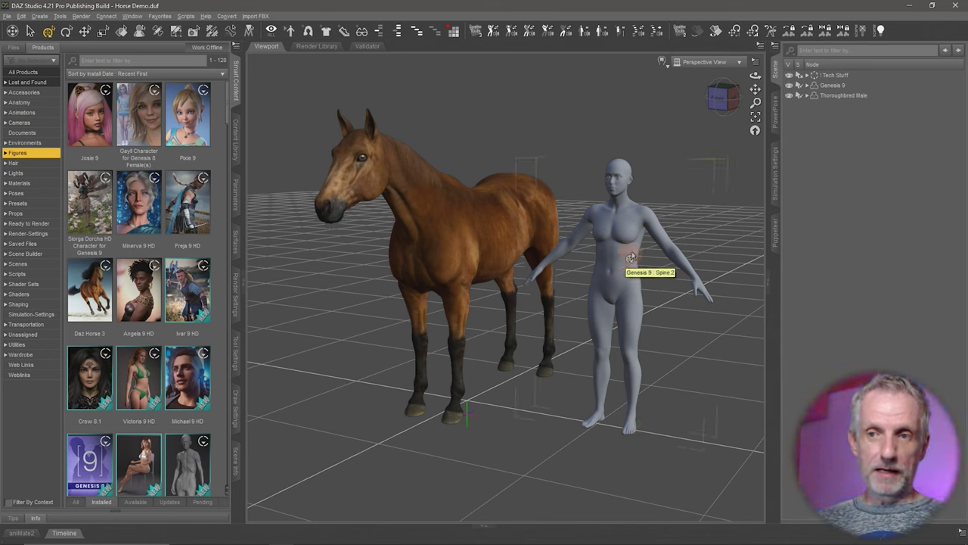
{"action": "left_click", "coordinate": [853, 94]}
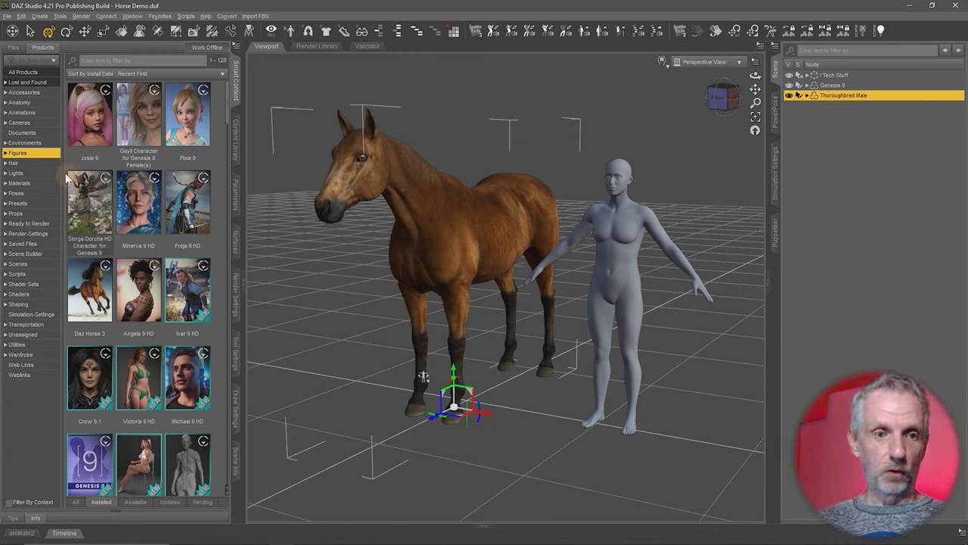
{"action": "left_click", "coordinate": [36, 198]}
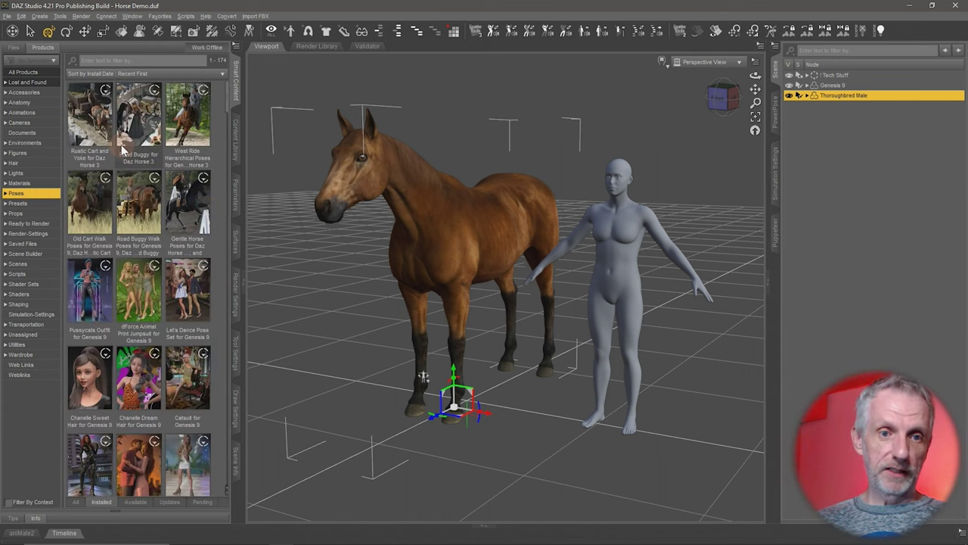
{"action": "left_click", "coordinate": [85, 130]}
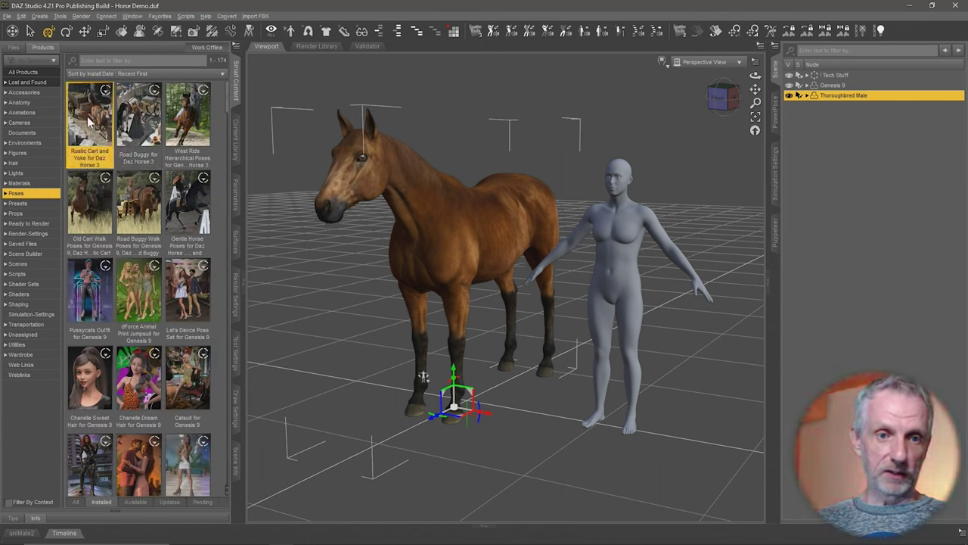
{"action": "left_click", "coordinate": [89, 216]}
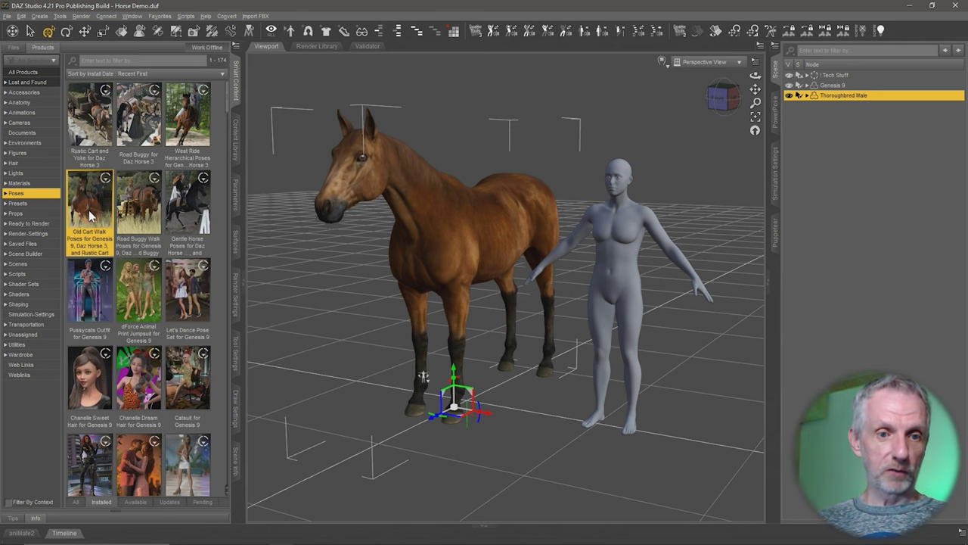
{"action": "double_click", "coordinate": [102, 133]}
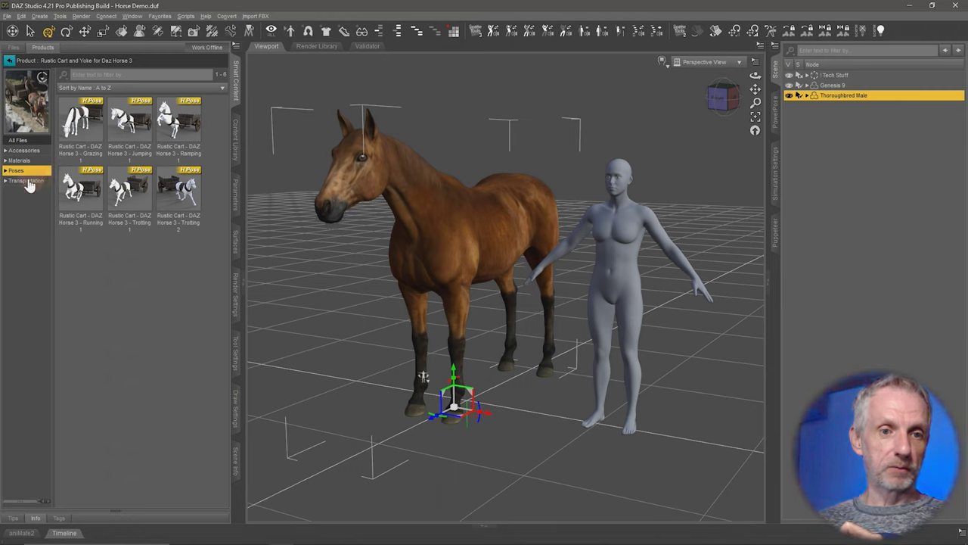
Load the Rustic Cart With Yoke !Complete set onto the Thoroughbred Male from the product's Transportation content
{"action": "left_click", "coordinate": [38, 182]}
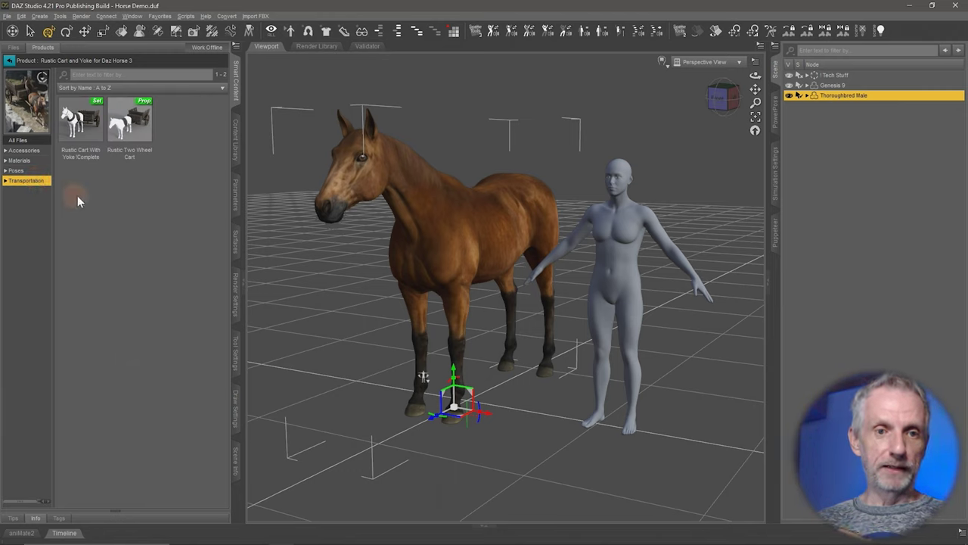
{"action": "left_click", "coordinate": [81, 125]}
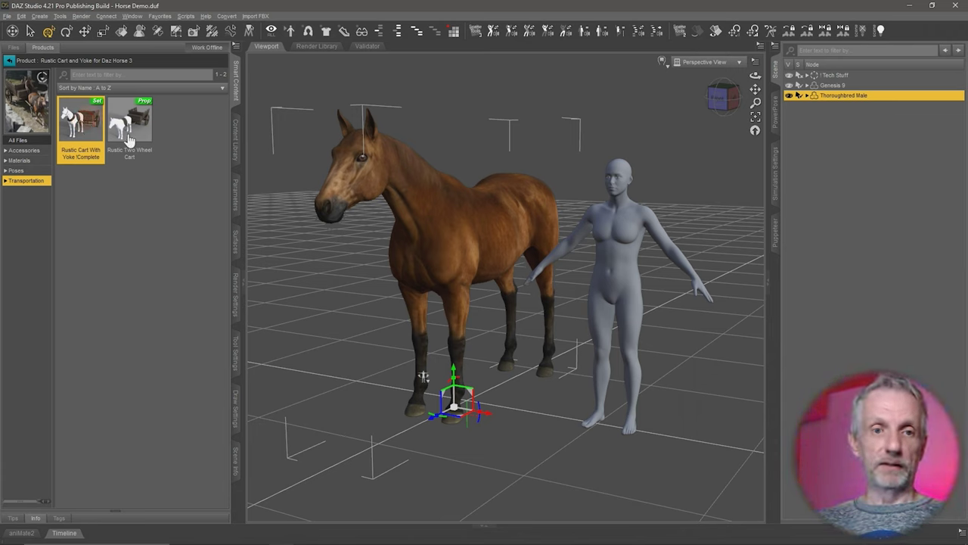
{"action": "left_click_drag", "start_coordinate": [89, 122], "coordinate": [538, 264]}
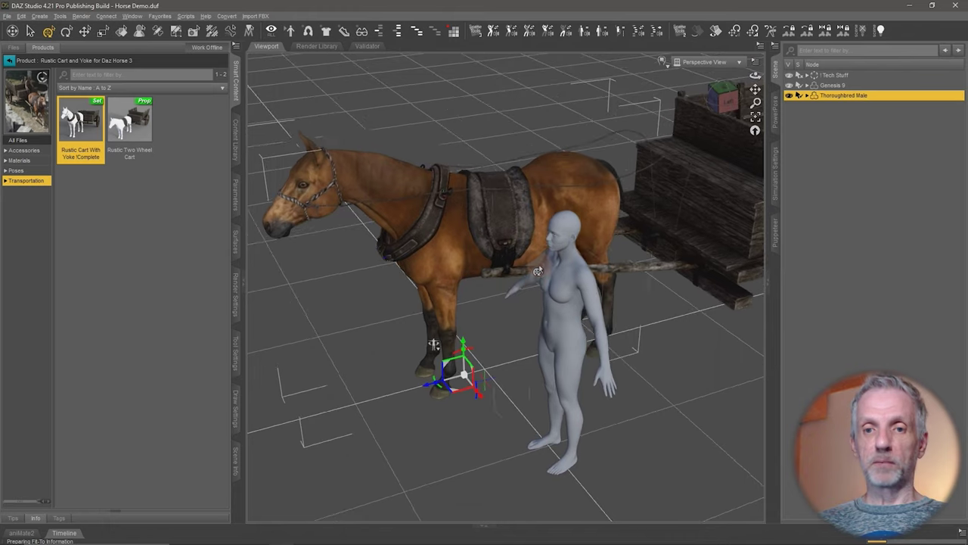
{"action": "scroll", "coordinate": [538, 264], "scroll_direction": "down", "scroll_amount": 4}
{"action": "left_click_drag", "start_coordinate": [444, 321], "coordinate": [396, 366], "text": "alt"}
{"action": "left_click_drag", "start_coordinate": [519, 274], "coordinate": [522, 273], "text": "alt"}
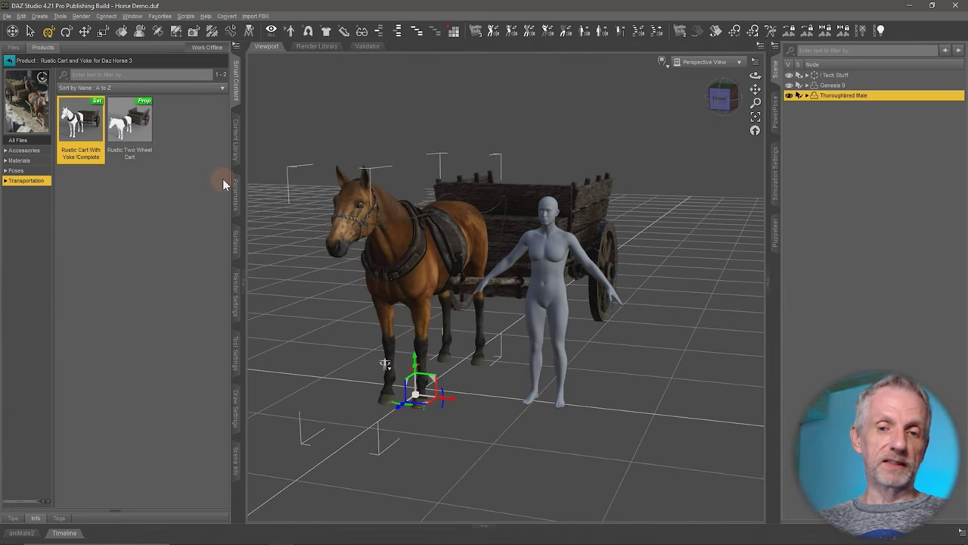
Expand the Thoroughbred Male in the scene hierarchy to inspect the harness and cart items attached to it
{"action": "left_click", "coordinate": [807, 96]}
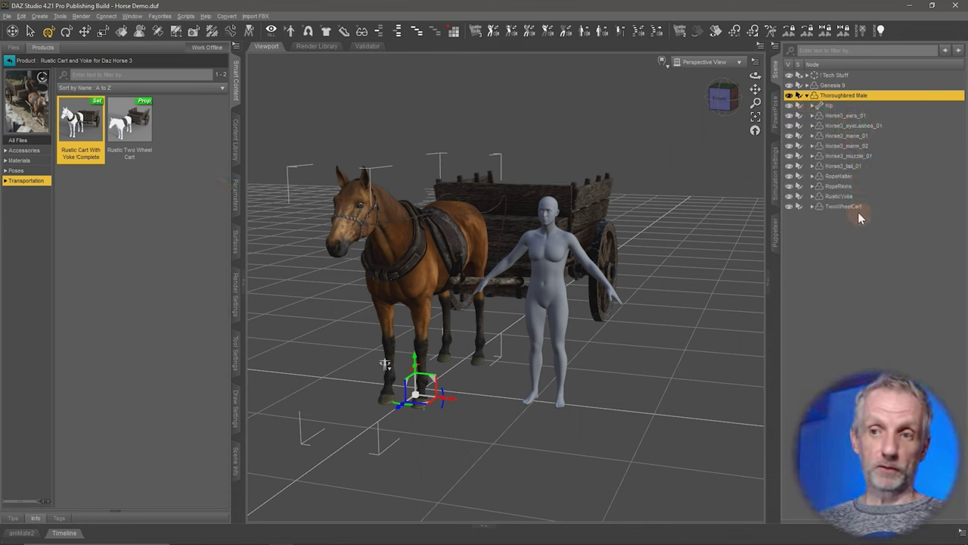
{"action": "left_click", "coordinate": [807, 96]}
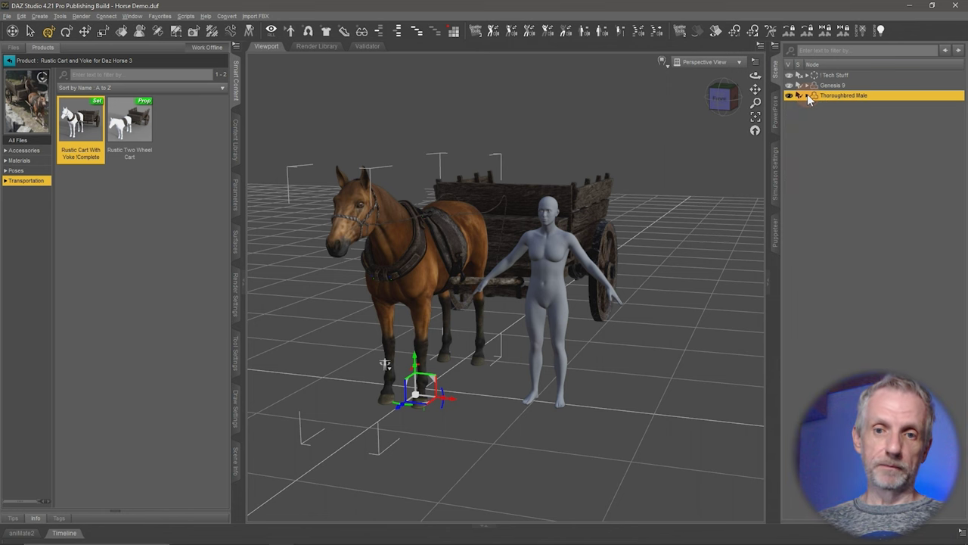
{"action": "left_click", "coordinate": [807, 96]}
{"action": "left_click_drag", "start_coordinate": [681, 234], "coordinate": [685, 232], "text": "ctrl+alt"}
{"action": "right_click_drag", "start_coordinate": [629, 268], "coordinate": [630, 269], "text": "ctrl+alt"}
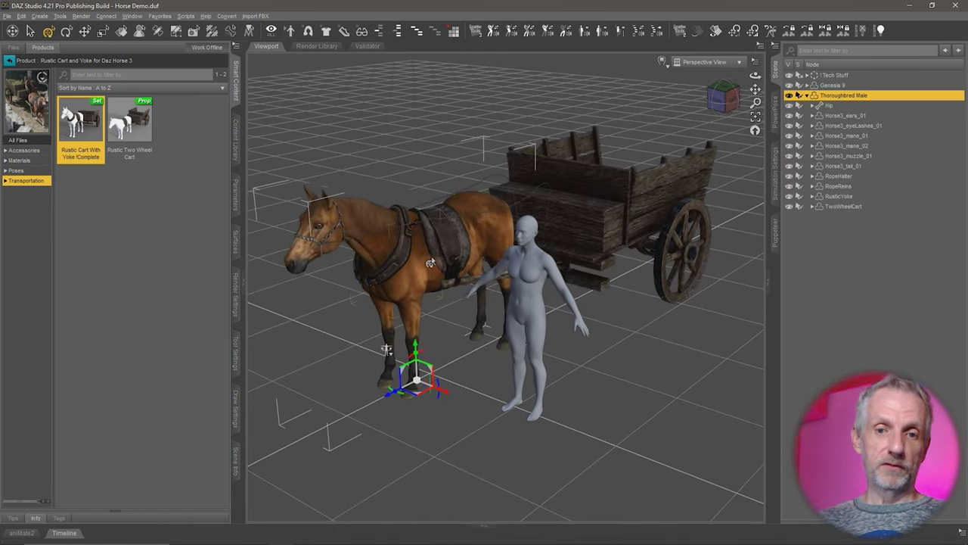
Try the Rustic Cart poses Grazing 1, Trotting 1 and Trotting 2 on the Thoroughbred Male
{"action": "left_click", "coordinate": [25, 171]}
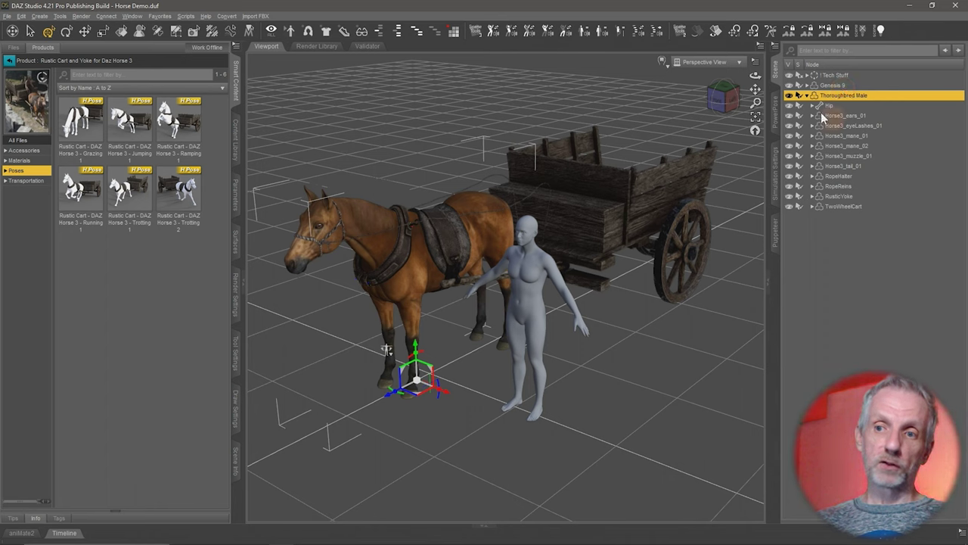
{"action": "double_click", "coordinate": [97, 130]}
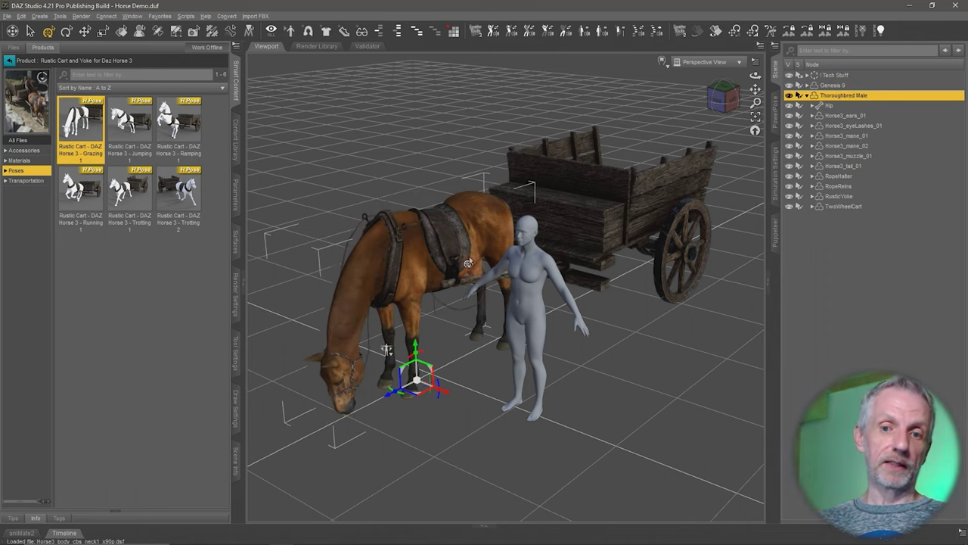
{"action": "double_click", "coordinate": [130, 197]}
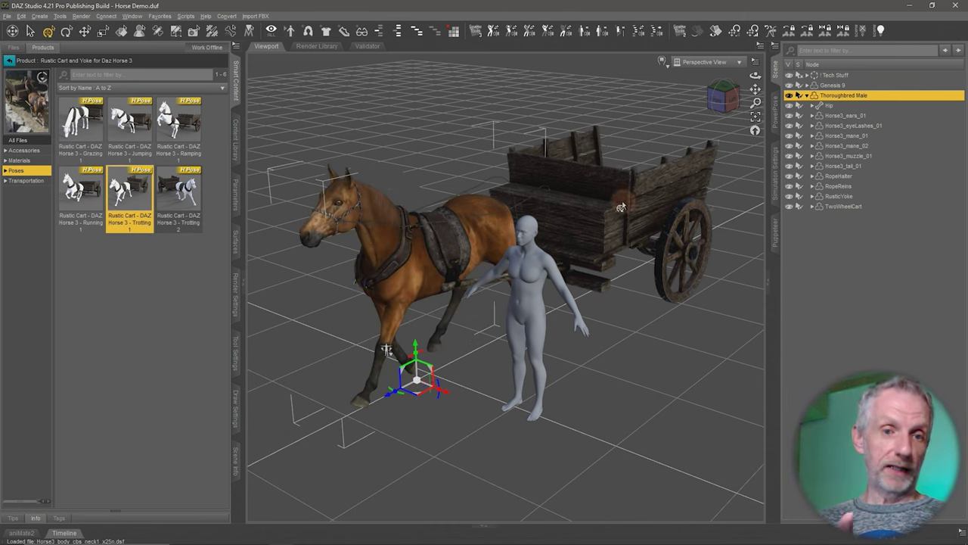
{"action": "double_click", "coordinate": [196, 206]}
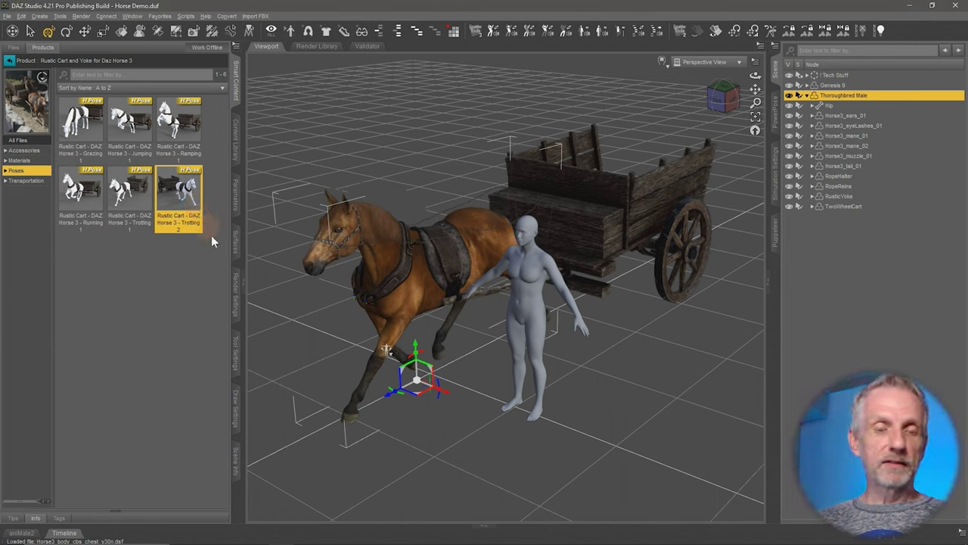
Undo the three Rustic Cart poses applied to the horse
{"action": "key", "text": "ctrl+z"}
{"action": "key", "text": "ctrl+z"}
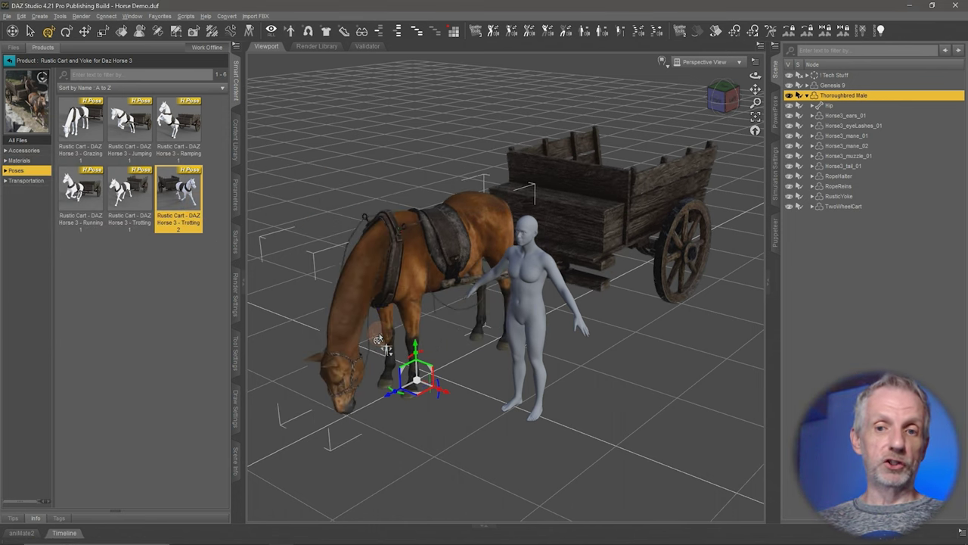
{"action": "key", "text": "ctrl+z"}
{"action": "middle_click_drag", "start_coordinate": [497, 342], "coordinate": [504, 340]}
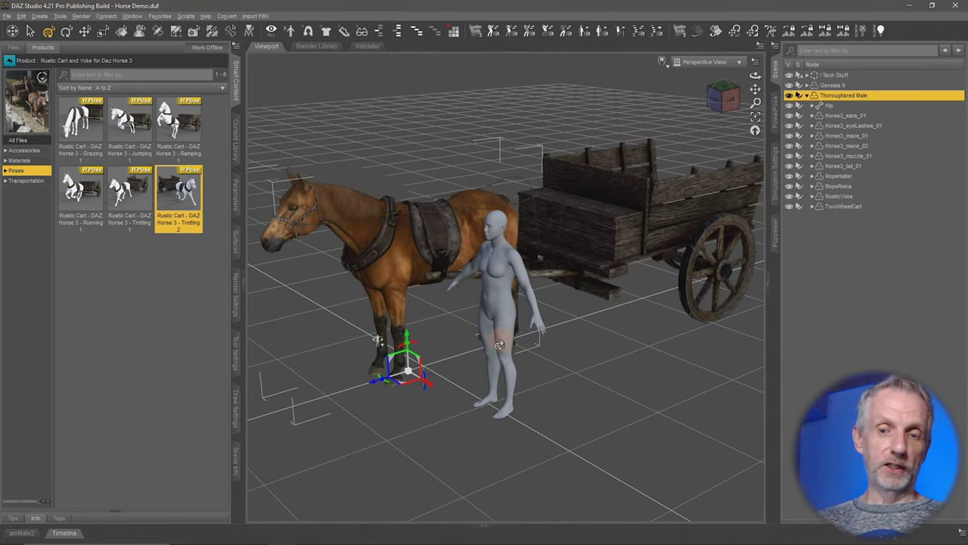
From Old Cart Walk Poses, apply ODCRWL 01 Walking to the horse and cart, and replace it with ODCRWL 03 Walking
{"action": "left_click", "coordinate": [8, 61]}
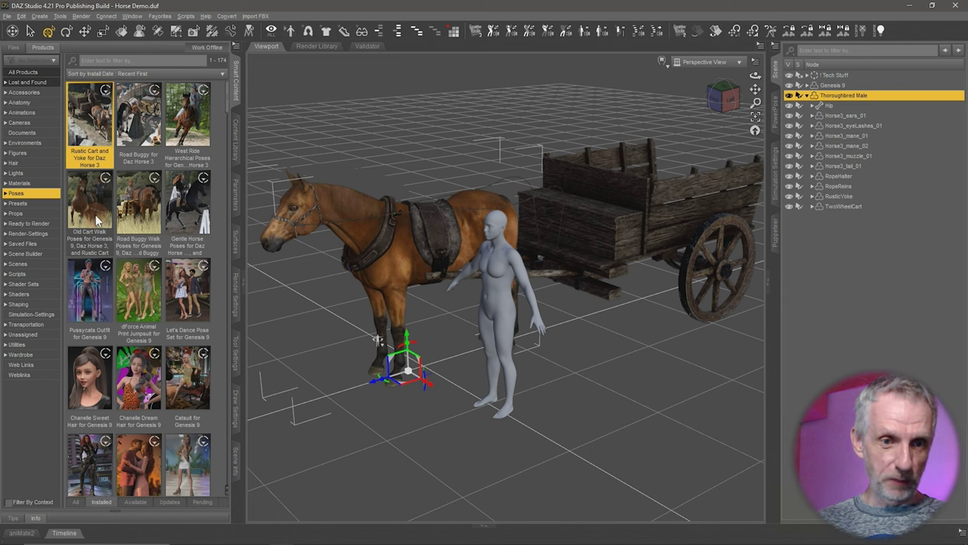
{"action": "double_click", "coordinate": [95, 215]}
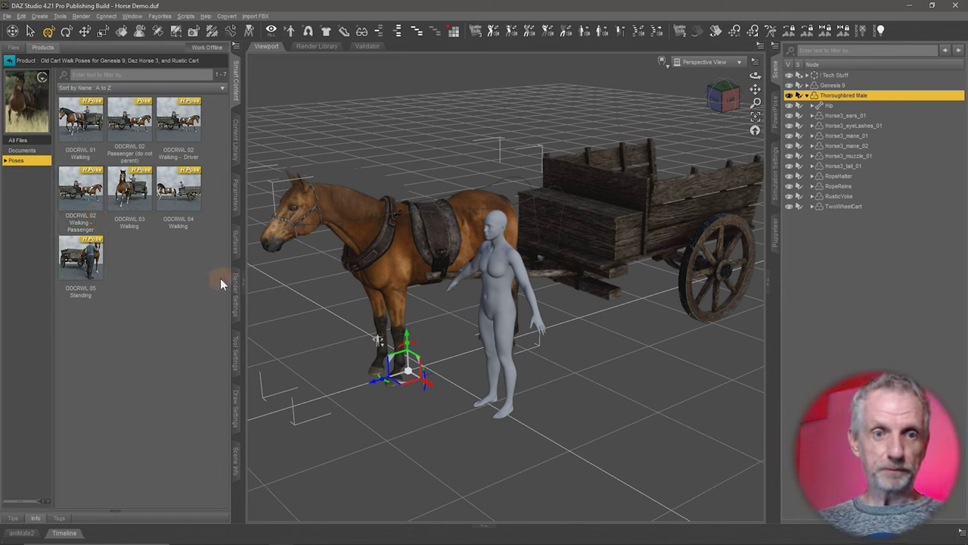
{"action": "left_click", "coordinate": [85, 123]}
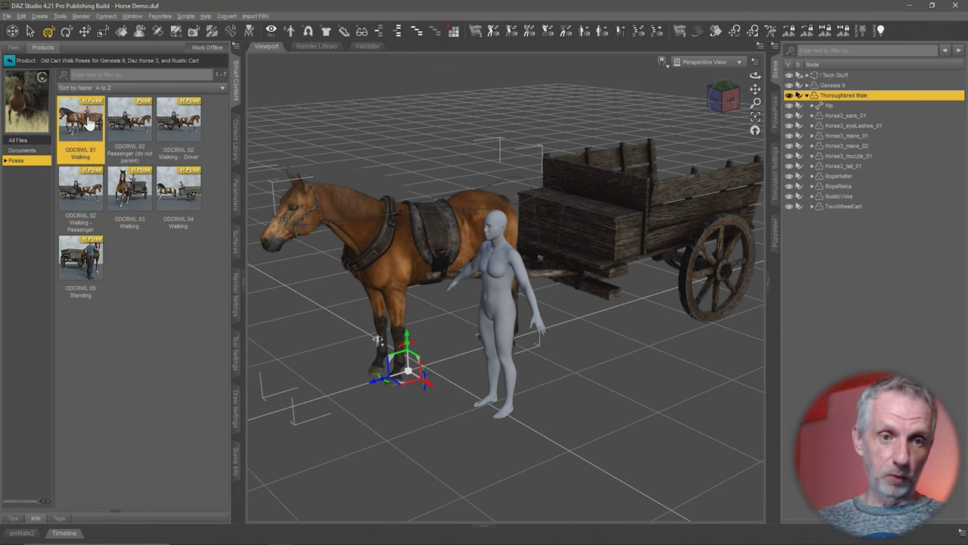
{"action": "double_click", "coordinate": [85, 124]}
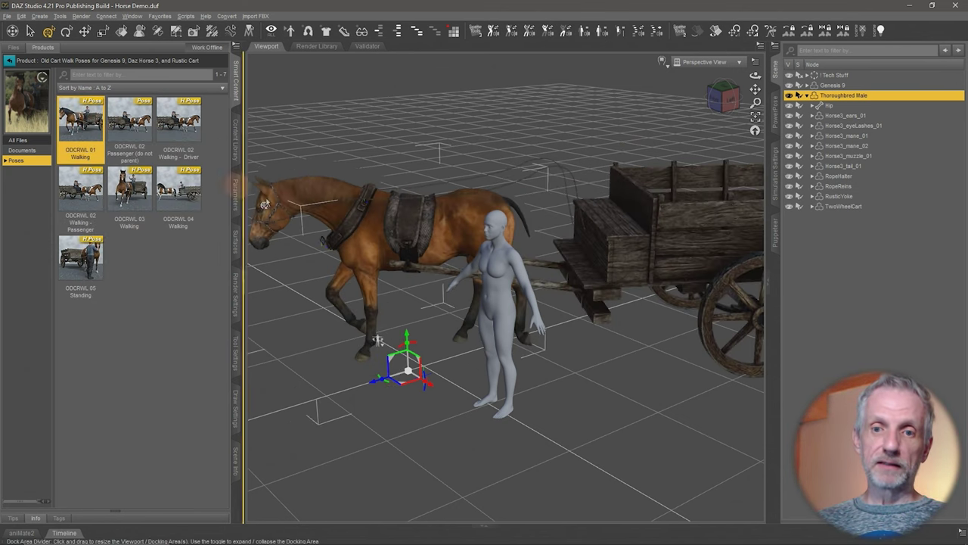
{"action": "scroll", "coordinate": [622, 262], "scroll_direction": "down", "scroll_amount": 3}
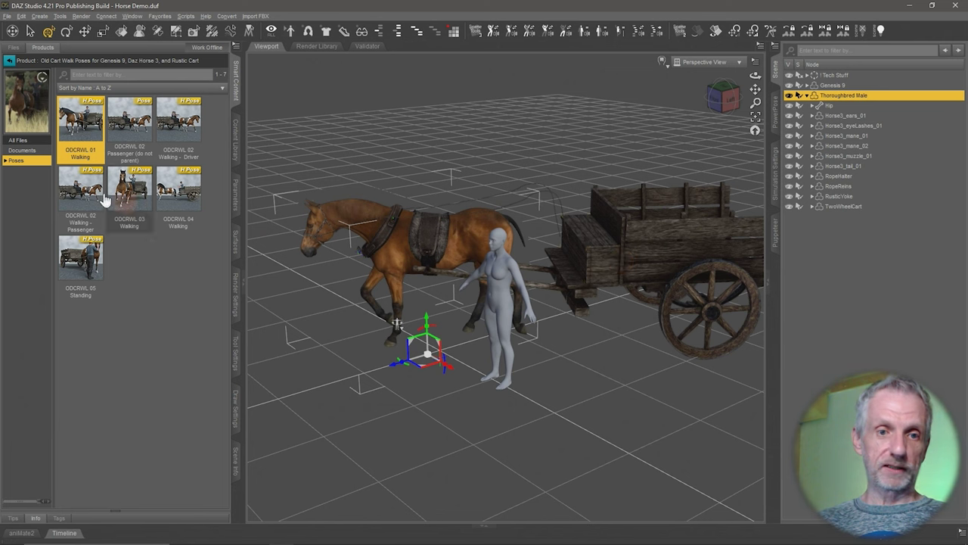
{"action": "double_click", "coordinate": [137, 186]}
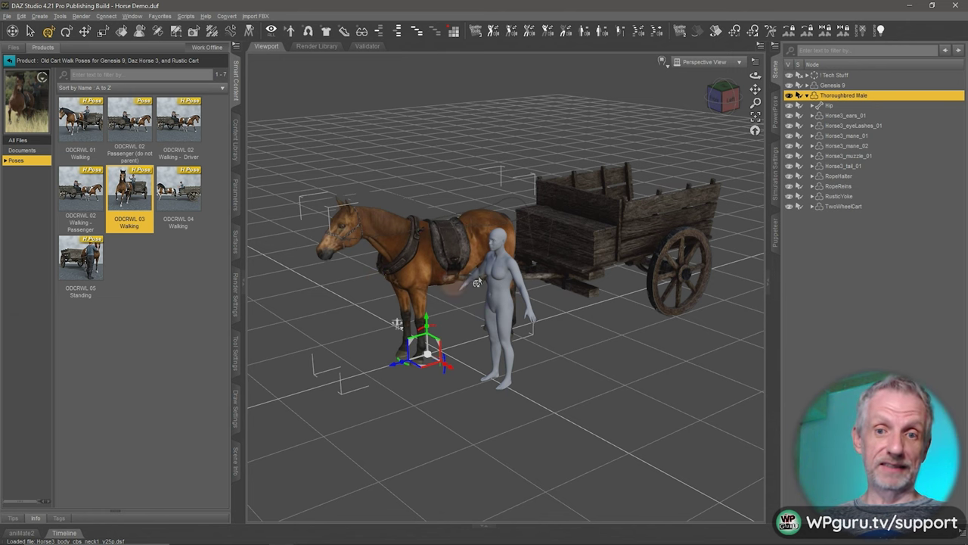
Check the documents of Old Cart Walk Poses and parent Genesis 9 to TwoWheelCart in the scene hierarchy
{"action": "left_click_drag", "start_coordinate": [454, 284], "coordinate": [471, 277], "text": "ctrl+alt"}
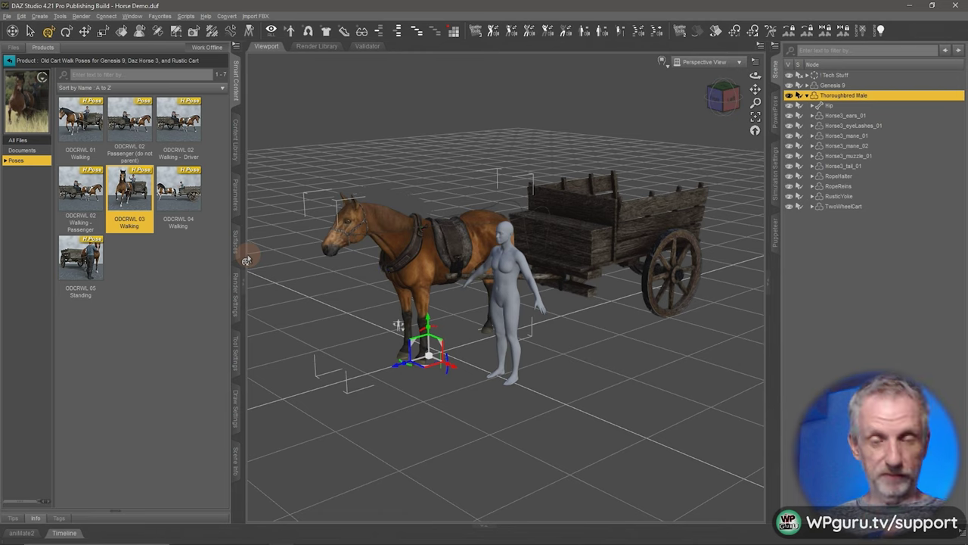
{"action": "left_click", "coordinate": [19, 150]}
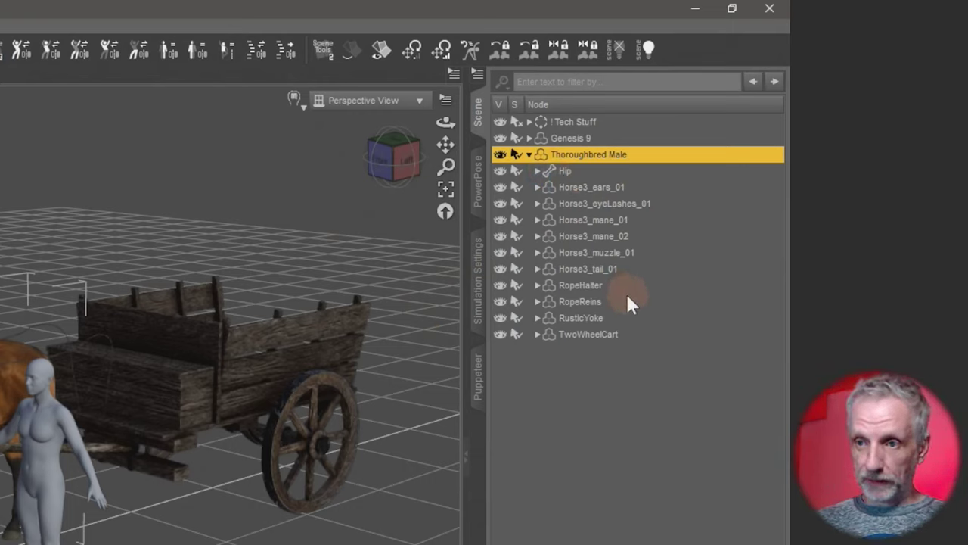
{"action": "left_click", "coordinate": [606, 333]}
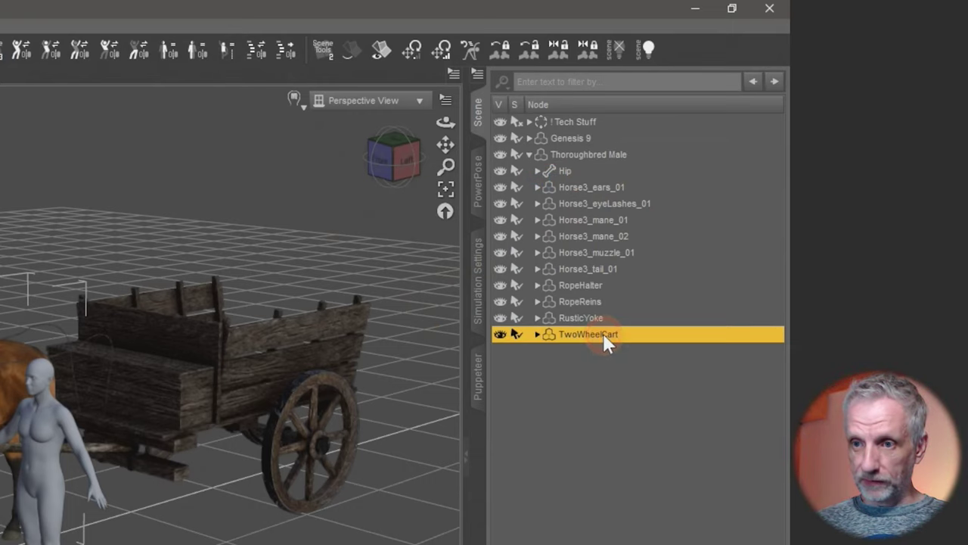
{"action": "left_click", "coordinate": [572, 137]}
{"action": "left_click_drag", "start_coordinate": [571, 139], "coordinate": [601, 341]}
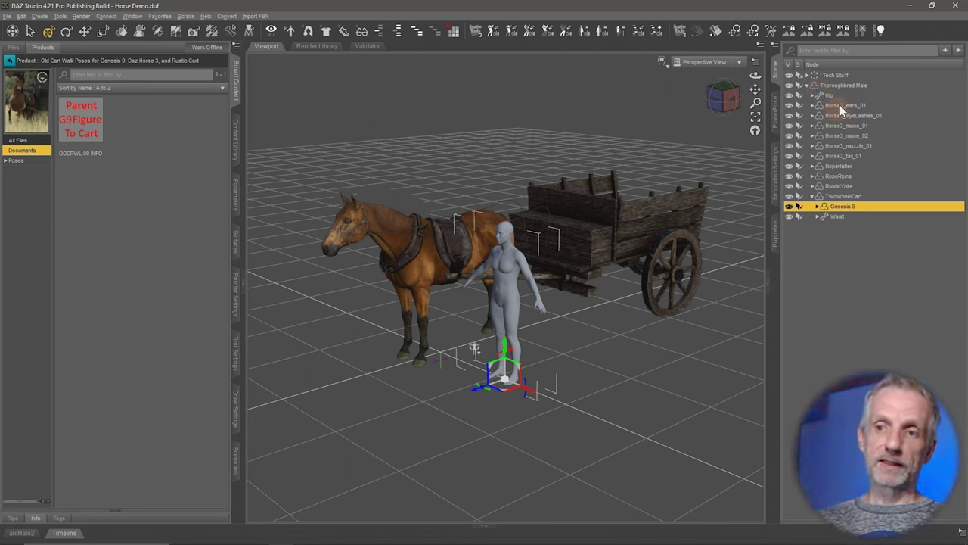
Select the Thoroughbred Male and apply the hierarchical pose ODCRWL 01 Walking to horse, cart and driver
{"action": "left_click", "coordinate": [852, 83]}
{"action": "left_click", "coordinate": [845, 146]}
{"action": "left_click", "coordinate": [834, 166]}
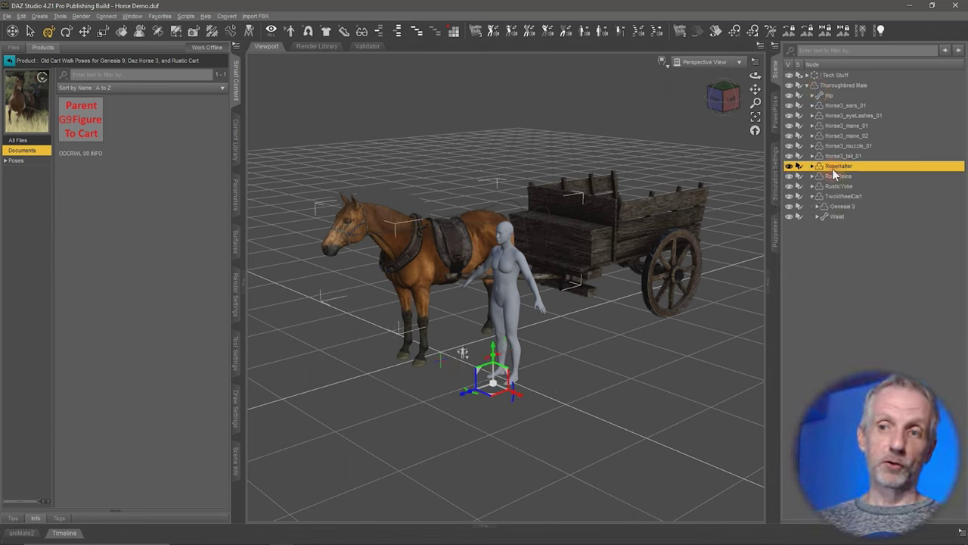
{"action": "left_click", "coordinate": [840, 135]}
{"action": "left_click", "coordinate": [850, 85]}
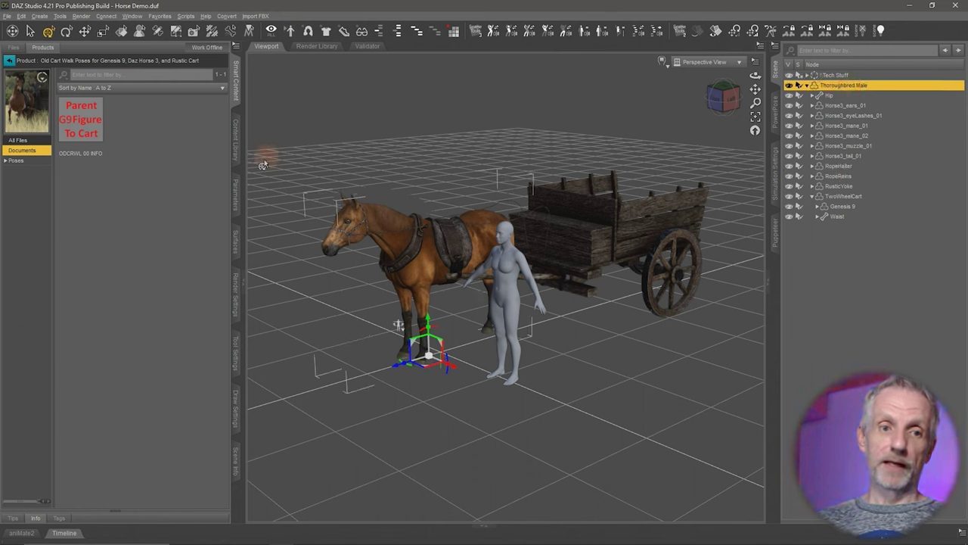
{"action": "left_click", "coordinate": [31, 160]}
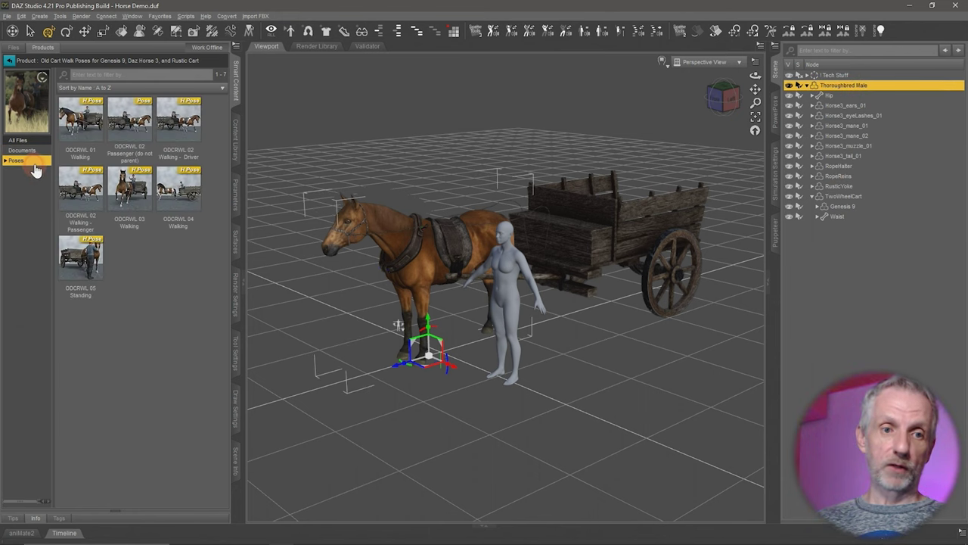
{"action": "double_click", "coordinate": [86, 133]}
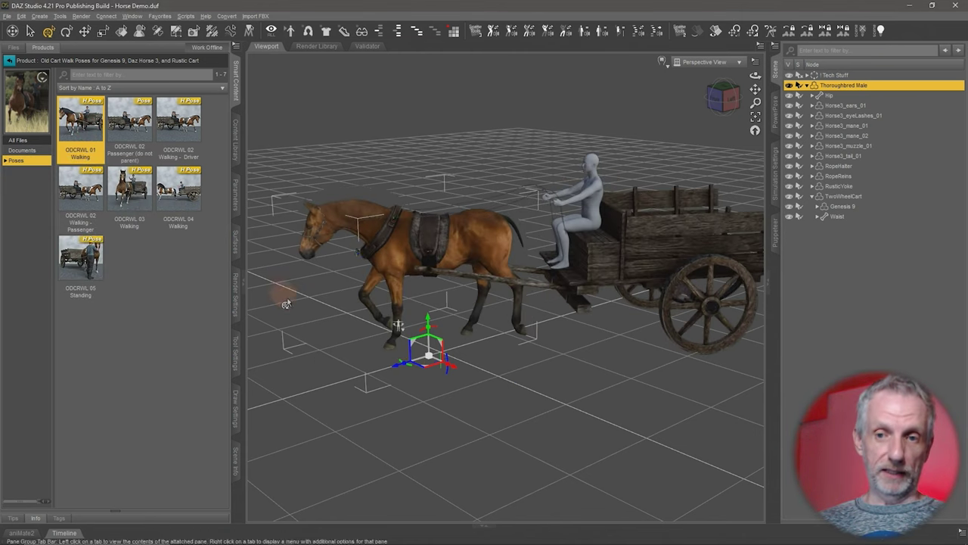
{"action": "mouse_move", "coordinate": [347, 321]}
{"action": "left_mouse_down", "text": "ctrl+alt"}
{"action": "mouse_move", "coordinate": [447, 325]}
{"action": "mouse_move", "coordinate": [303, 321]}
{"action": "mouse_move", "coordinate": [346, 318]}
{"action": "left_mouse_up", "text": "ctrl+alt"}
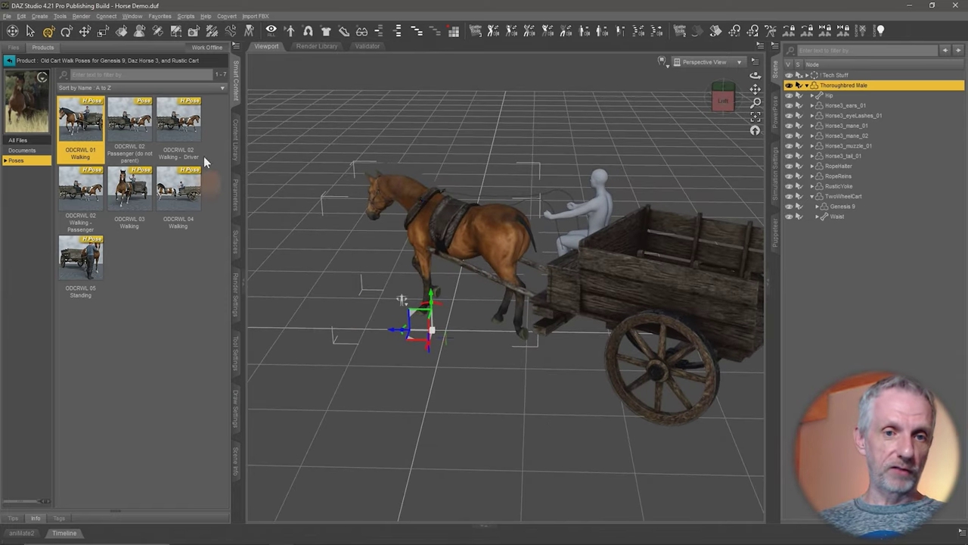
Apply ODCRWL 02 Walking - Driver to the horse, cart and figure, and replace it with ODCRWL 05 Standing
{"action": "left_click", "coordinate": [136, 121]}
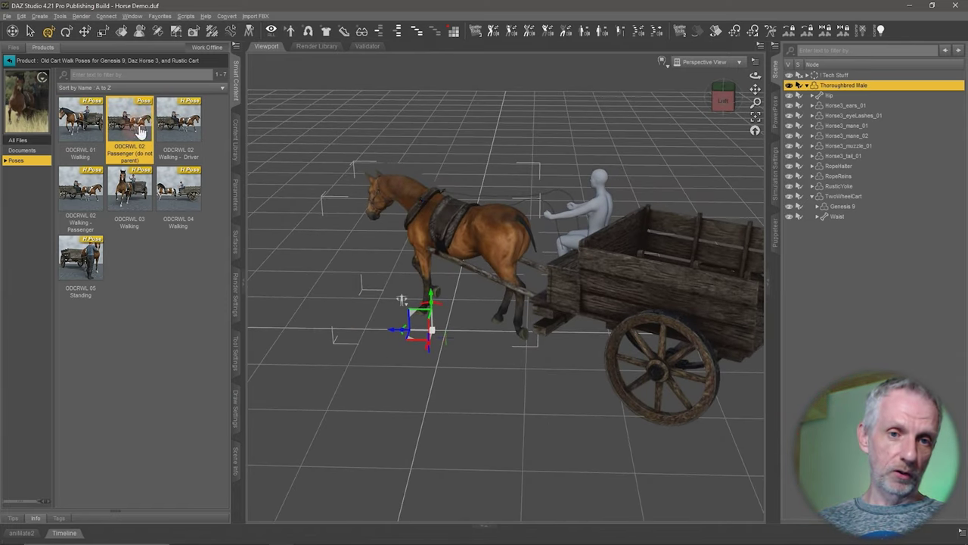
{"action": "double_click", "coordinate": [188, 126]}
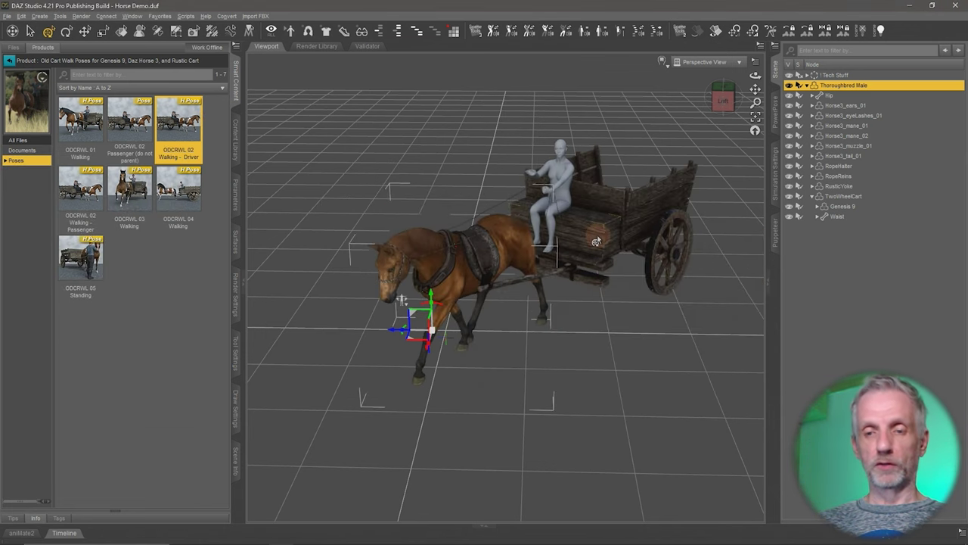
{"action": "left_click_drag", "start_coordinate": [598, 235], "coordinate": [618, 286], "text": "alt"}
{"action": "scroll", "coordinate": [596, 240], "scroll_direction": "up", "scroll_amount": 5}
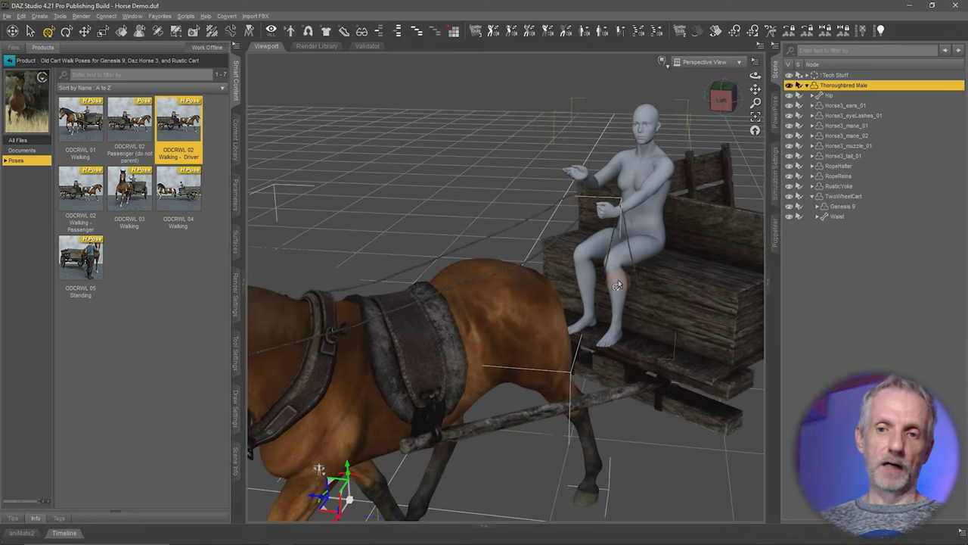
{"action": "left_click_drag", "start_coordinate": [589, 231], "coordinate": [579, 201], "text": "alt"}
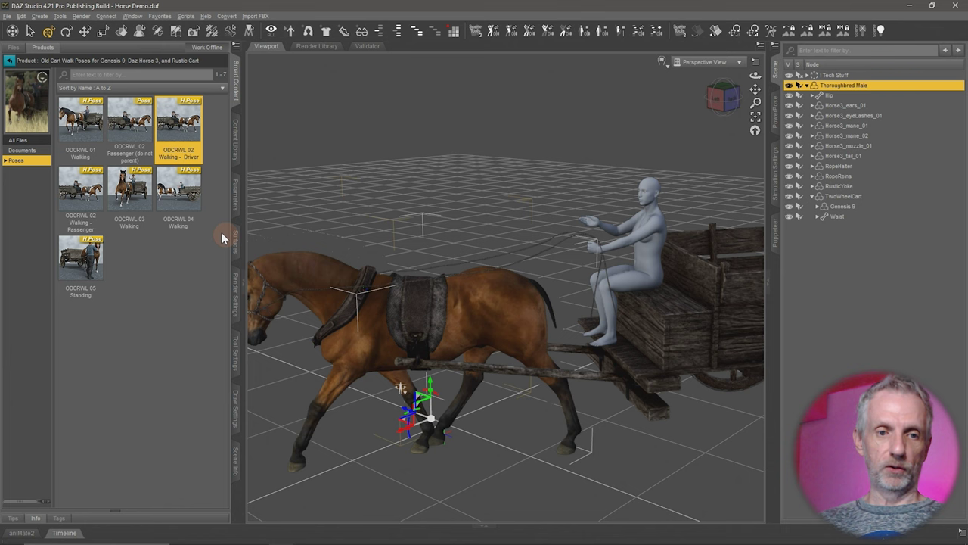
{"action": "double_click", "coordinate": [92, 272]}
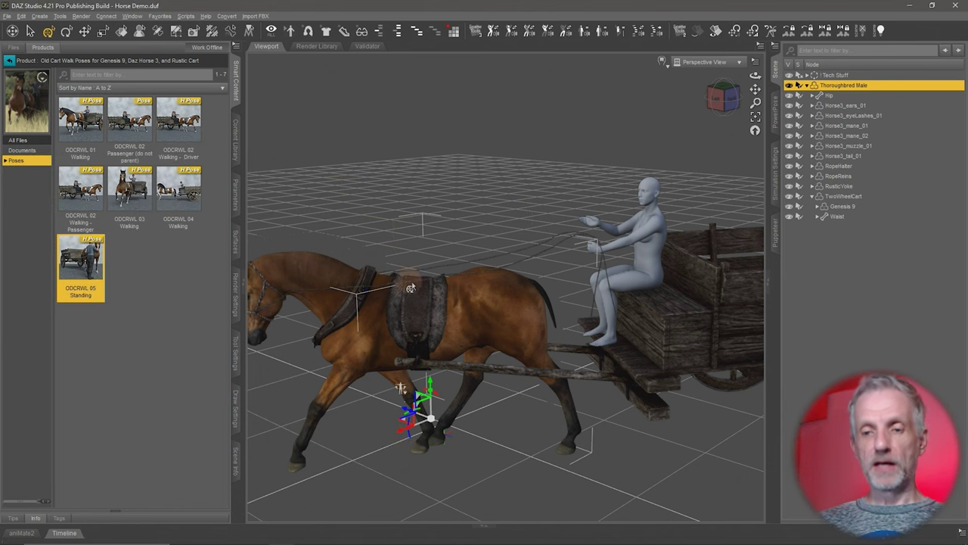
{"action": "mouse_move", "coordinate": [448, 300]}
{"action": "left_mouse_down", "text": "alt"}
{"action": "mouse_move", "coordinate": [411, 433]}
{"action": "mouse_move", "coordinate": [428, 390]}
{"action": "mouse_move", "coordinate": [478, 384]}
{"action": "mouse_move", "coordinate": [441, 293]}
{"action": "left_mouse_up", "text": "alt"}
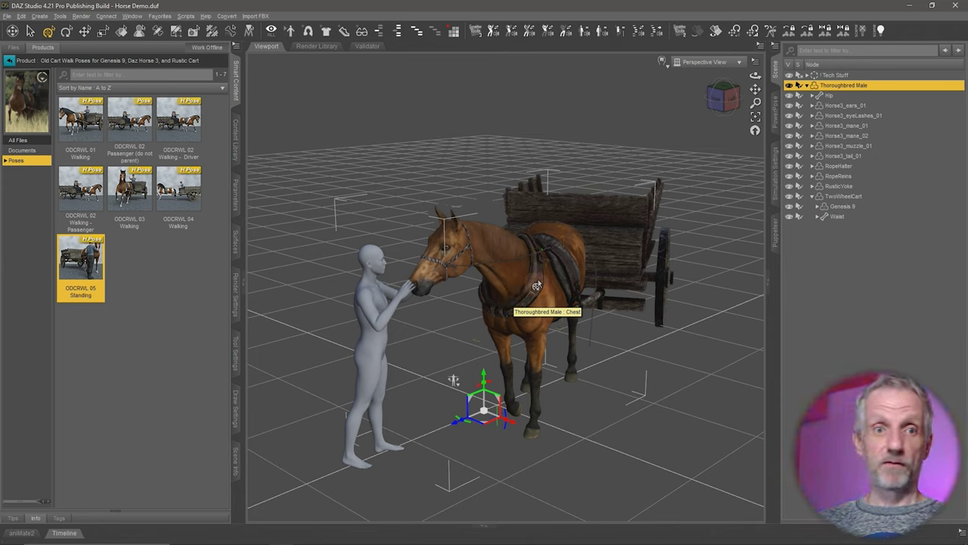
Return to the product list and open the contents of Road Buggy for Daz Horse 3
{"action": "left_click", "coordinate": [11, 62]}
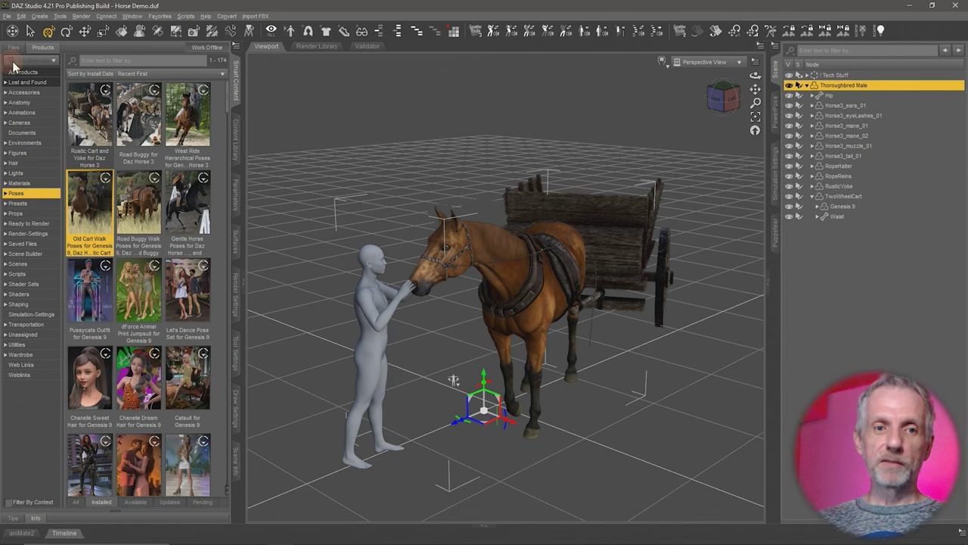
{"action": "double_click", "coordinate": [146, 128]}
{"action": "left_click_drag", "start_coordinate": [550, 280], "coordinate": [541, 284], "text": "ctrl+alt"}
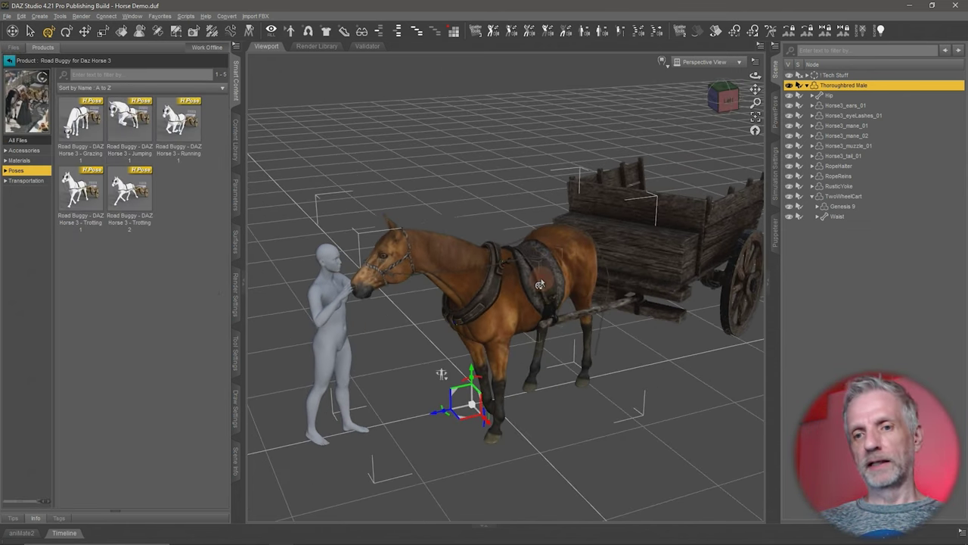
{"action": "scroll", "coordinate": [540, 283], "scroll_direction": "down", "scroll_amount": 3}
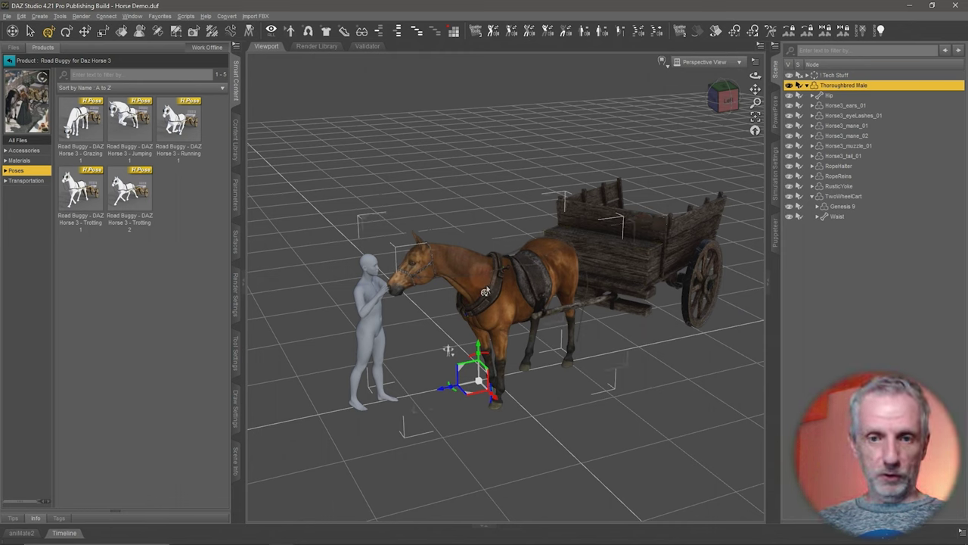
Restore the figure pose of the Thoroughbred Male
{"action": "right_click", "coordinate": [480, 282]}
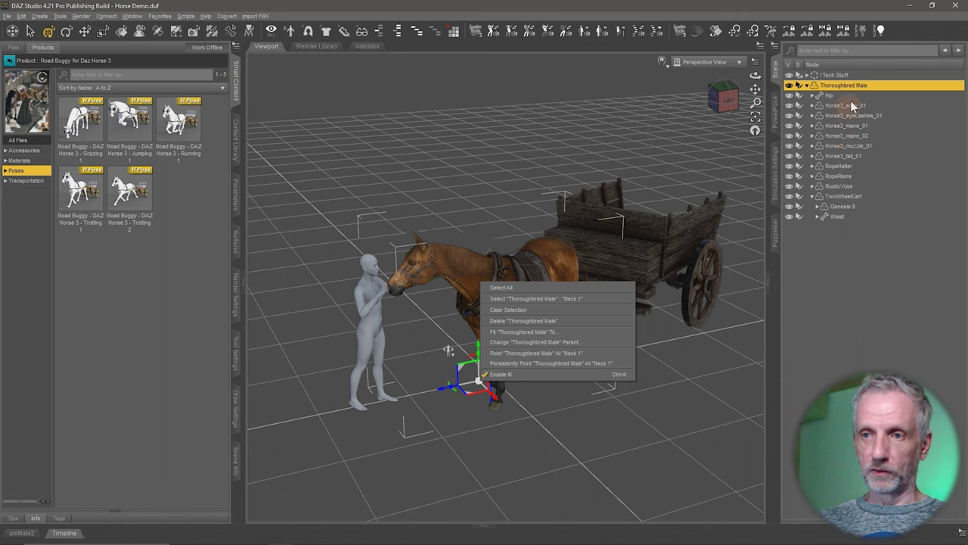
{"action": "left_click", "coordinate": [39, 16]}
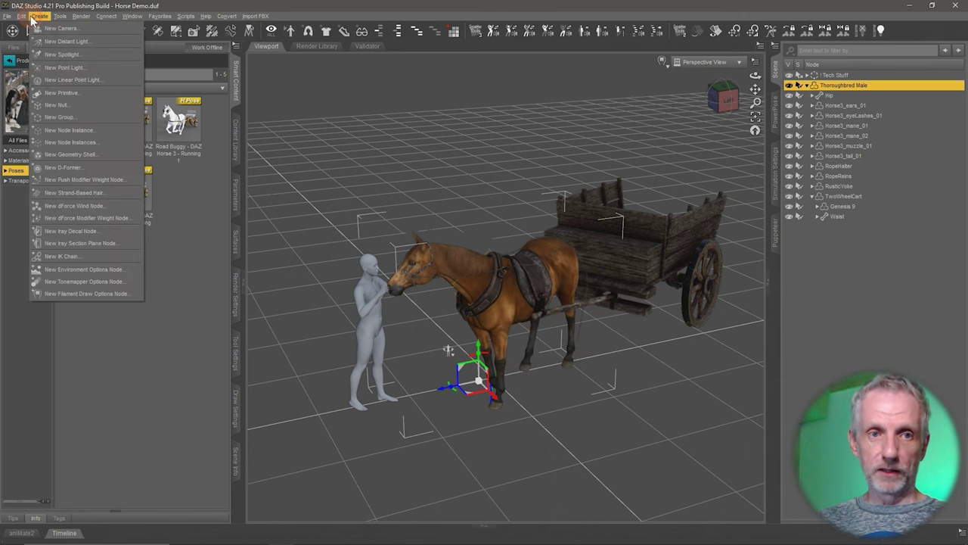
{"action": "mouse_move", "coordinate": [21, 15]}
{"action": "mouse_move", "coordinate": [63, 96]}
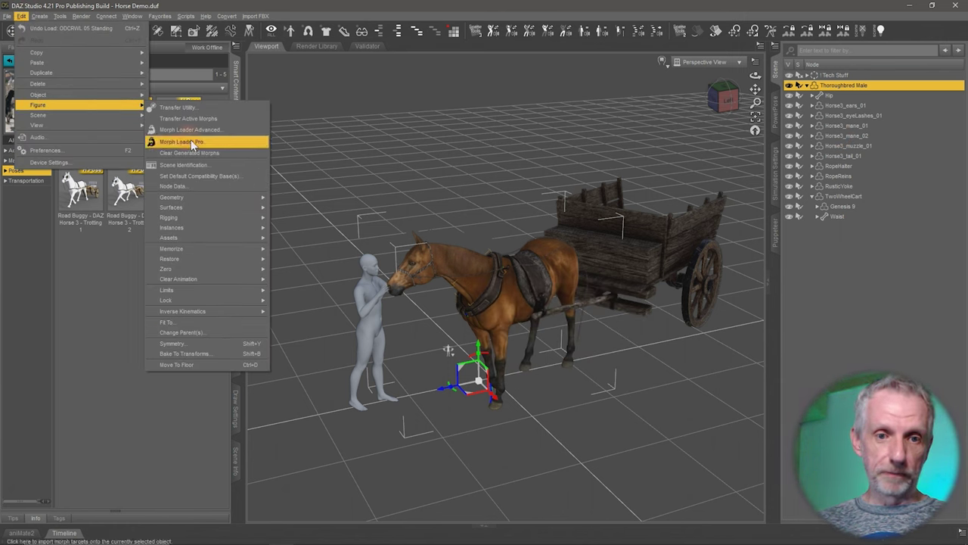
{"action": "mouse_move", "coordinate": [237, 258]}
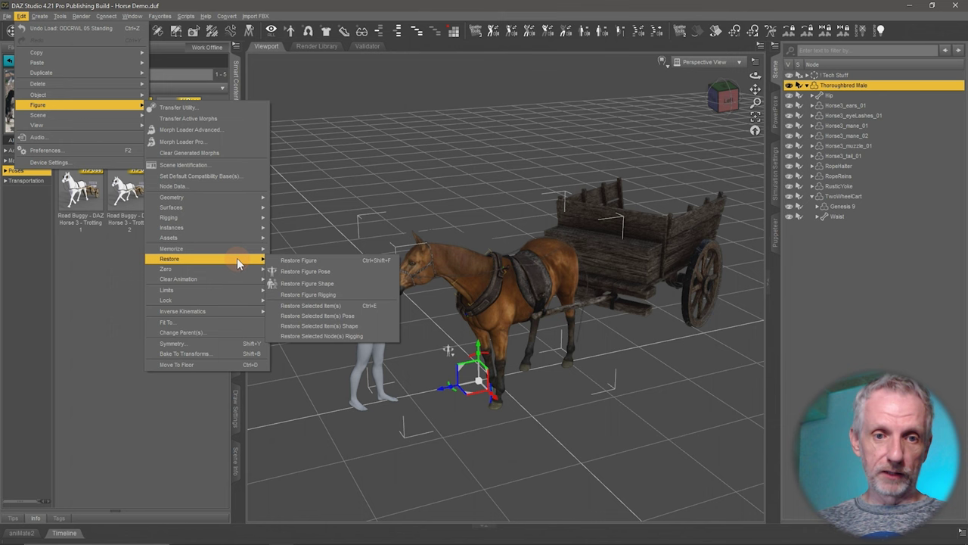
{"action": "left_click", "coordinate": [333, 273]}
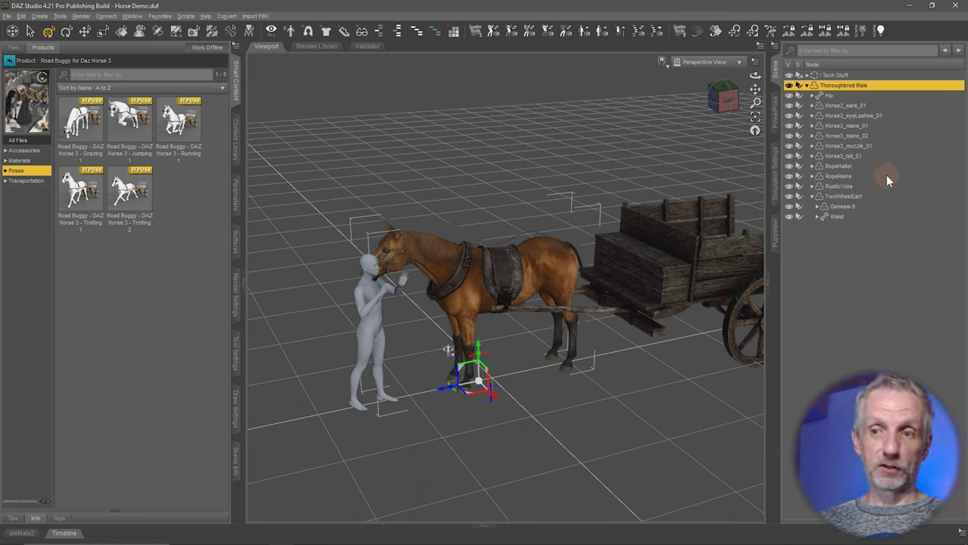
Unparent Genesis 9 from TwoWheelCart and restore its figure pose
{"action": "left_click", "coordinate": [842, 207]}
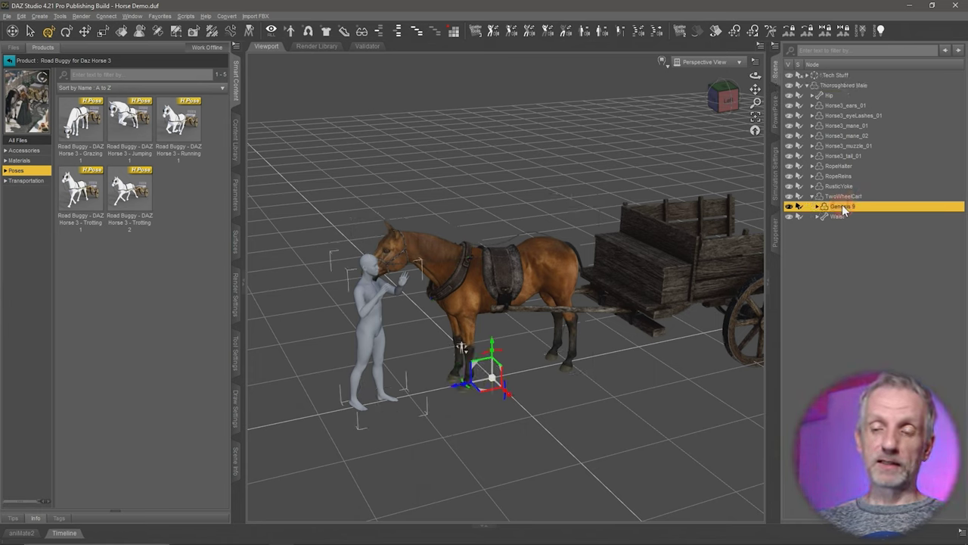
{"action": "left_click_drag", "start_coordinate": [843, 206], "coordinate": [845, 268]}
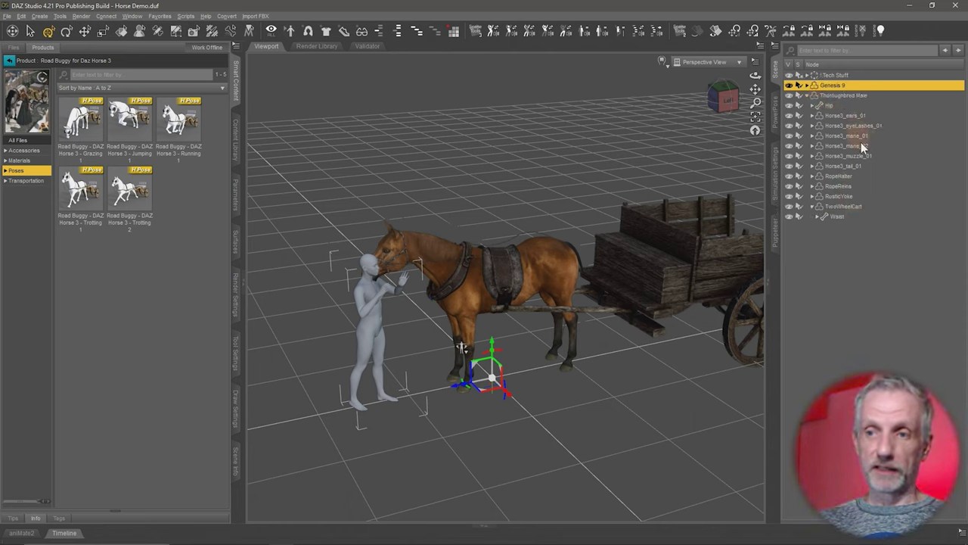
{"action": "left_click", "coordinate": [21, 16]}
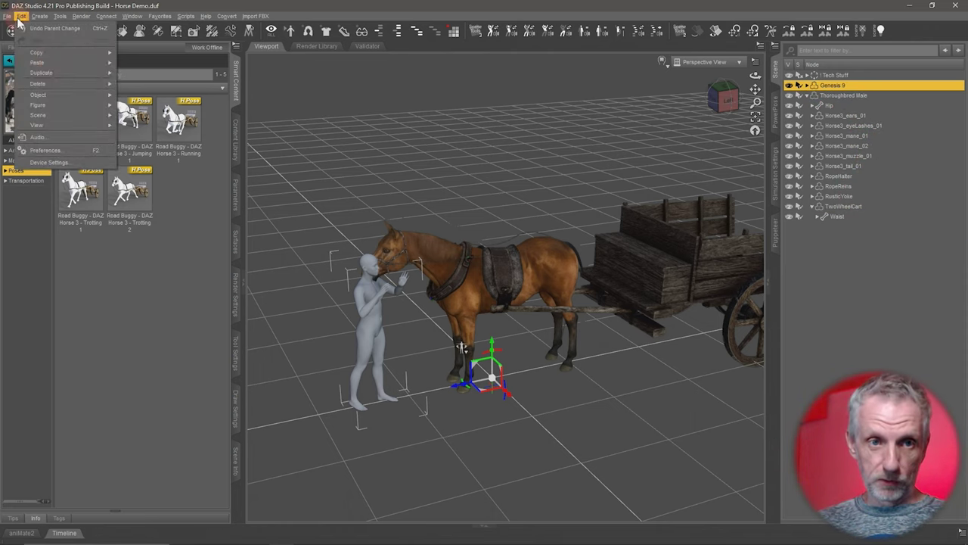
{"action": "mouse_move", "coordinate": [68, 95]}
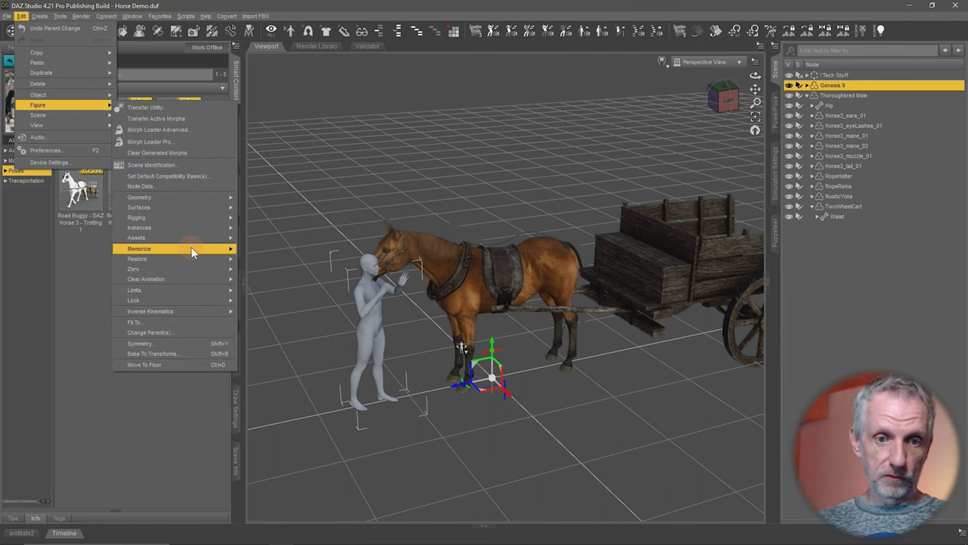
{"action": "mouse_move", "coordinate": [192, 259]}
{"action": "left_click", "coordinate": [271, 272]}
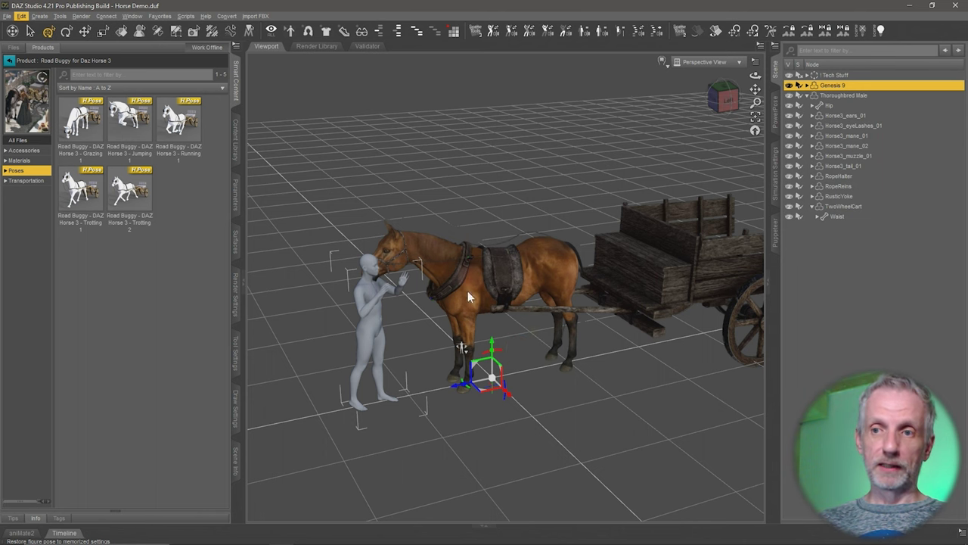
Move Genesis 9 sideways out of the horse so that it stands beside the animal
{"action": "middle_click_drag", "start_coordinate": [516, 312], "coordinate": [519, 318]}
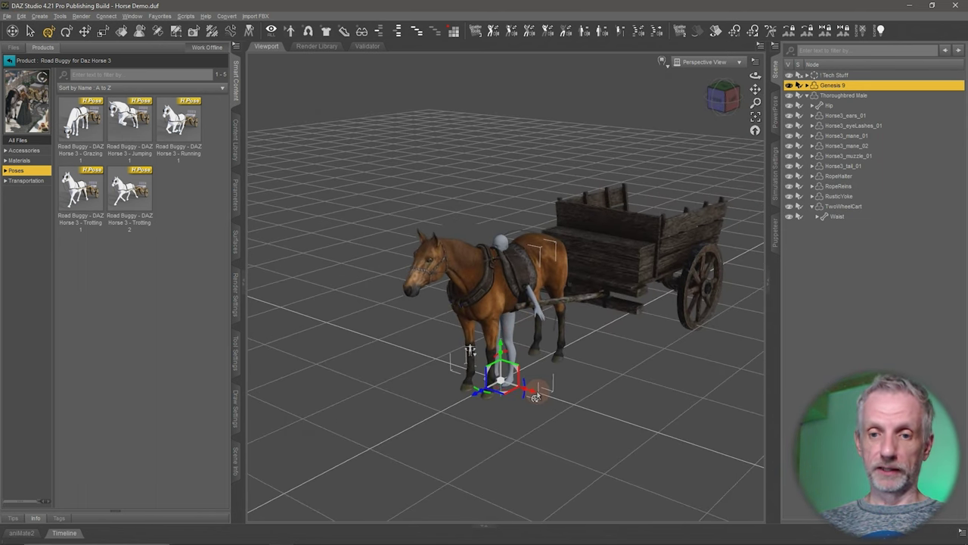
{"action": "left_click_drag", "start_coordinate": [532, 394], "coordinate": [671, 429]}
{"action": "middle_click_drag", "start_coordinate": [663, 387], "coordinate": [656, 387]}
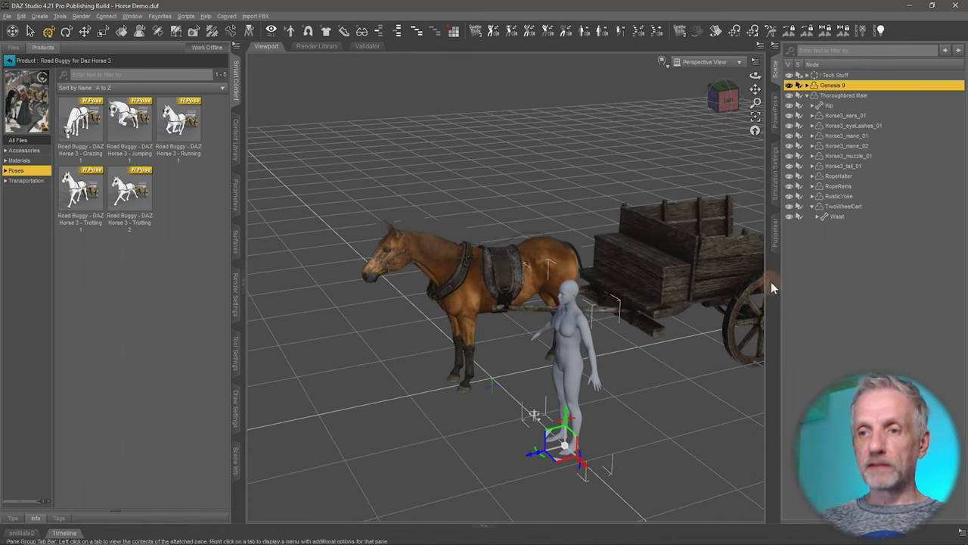
Delete RopeHalter, RopeReins, RusticYoke and TwoWheelCart from the Thoroughbred Male
{"action": "left_click", "coordinate": [859, 115]}
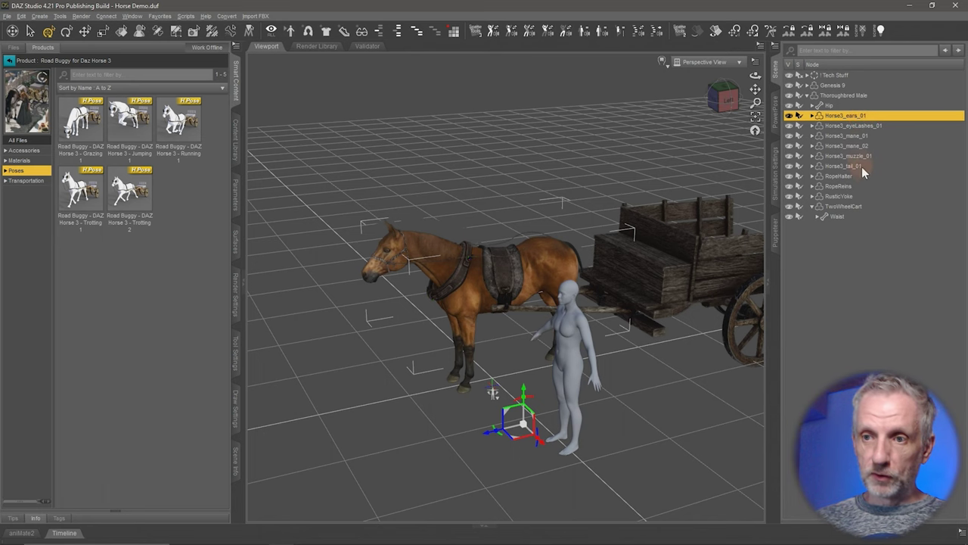
{"action": "left_click", "coordinate": [842, 176]}
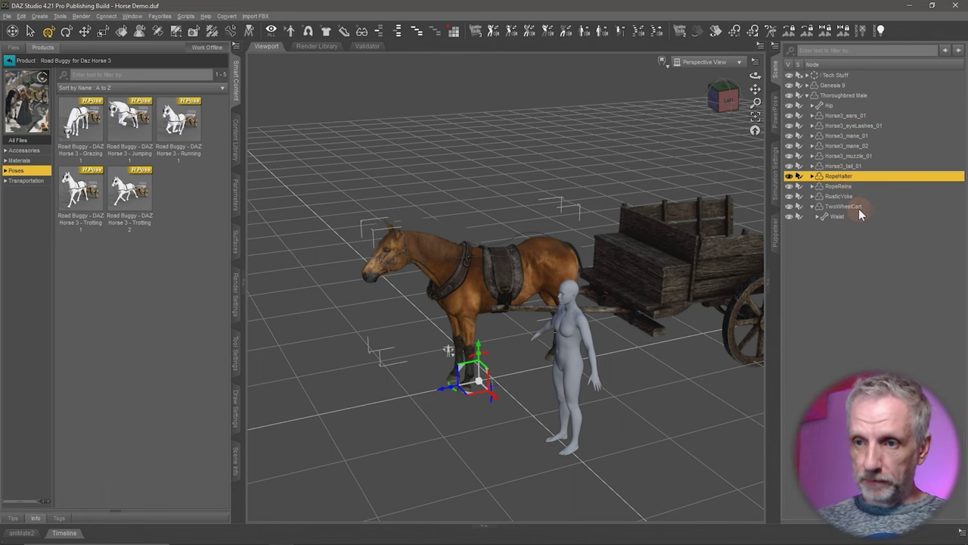
{"action": "left_click", "coordinate": [844, 206], "text": "shift"}
{"action": "key", "text": "Delete"}
{"action": "mouse_move", "coordinate": [627, 277]}
{"action": "left_mouse_down", "text": "alt"}
{"action": "mouse_move", "coordinate": [623, 270]}
{"action": "mouse_move", "coordinate": [631, 278]}
{"action": "left_mouse_up", "text": "alt"}
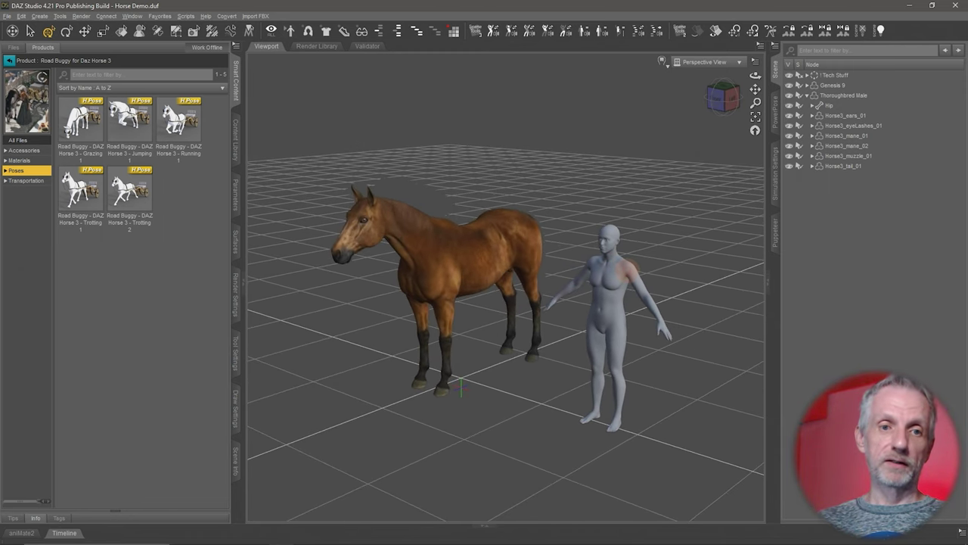
Load the Road Buggy !Load All set onto the Thoroughbred Male
{"action": "left_click", "coordinate": [846, 96]}
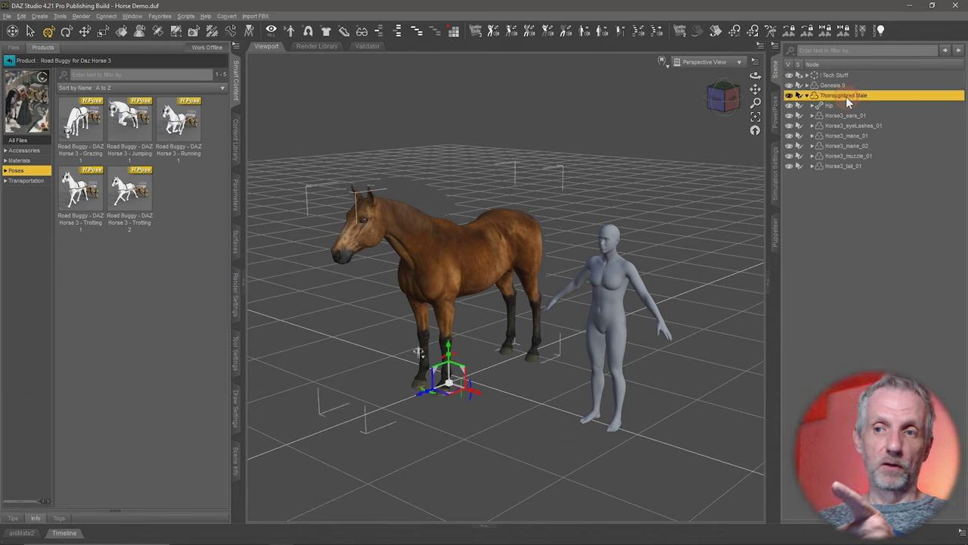
{"action": "left_click", "coordinate": [25, 180]}
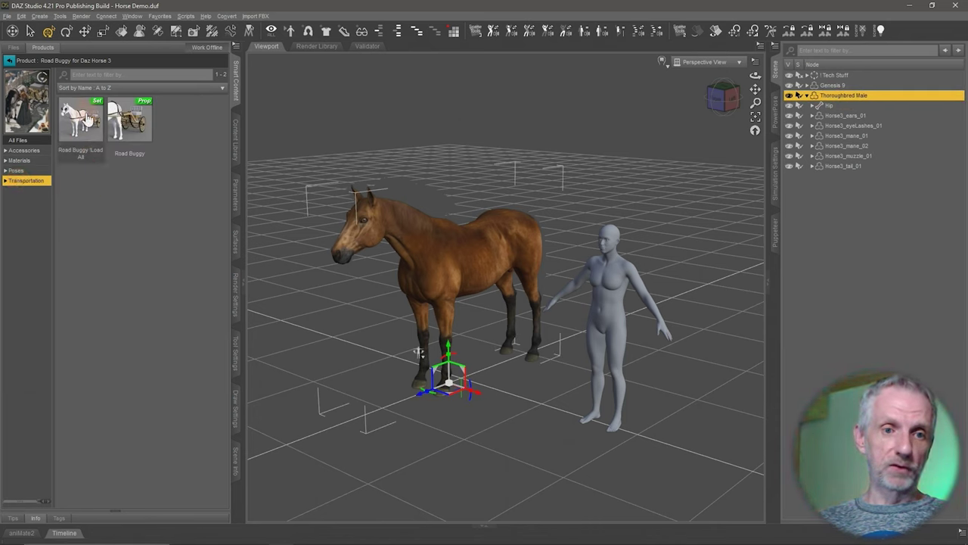
{"action": "left_click", "coordinate": [86, 123]}
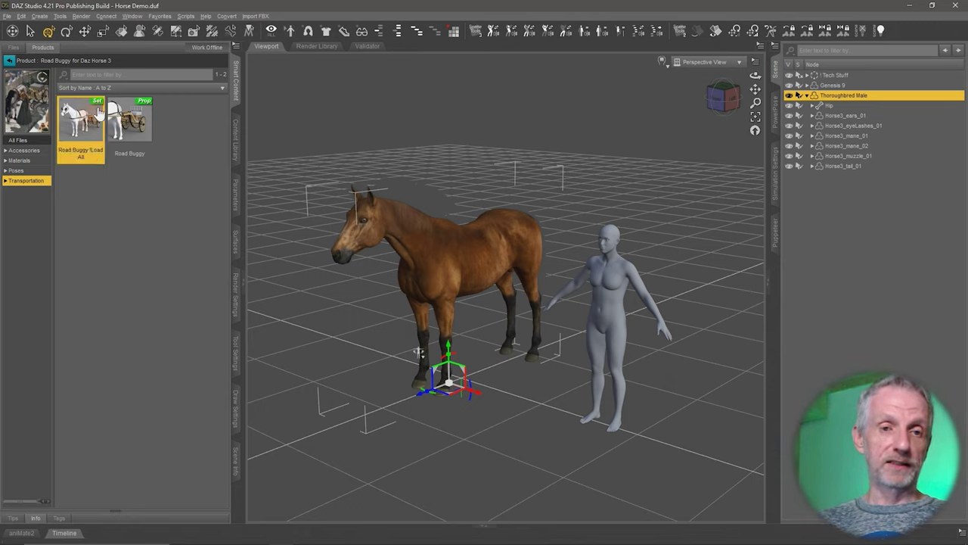
{"action": "double_click", "coordinate": [75, 127]}
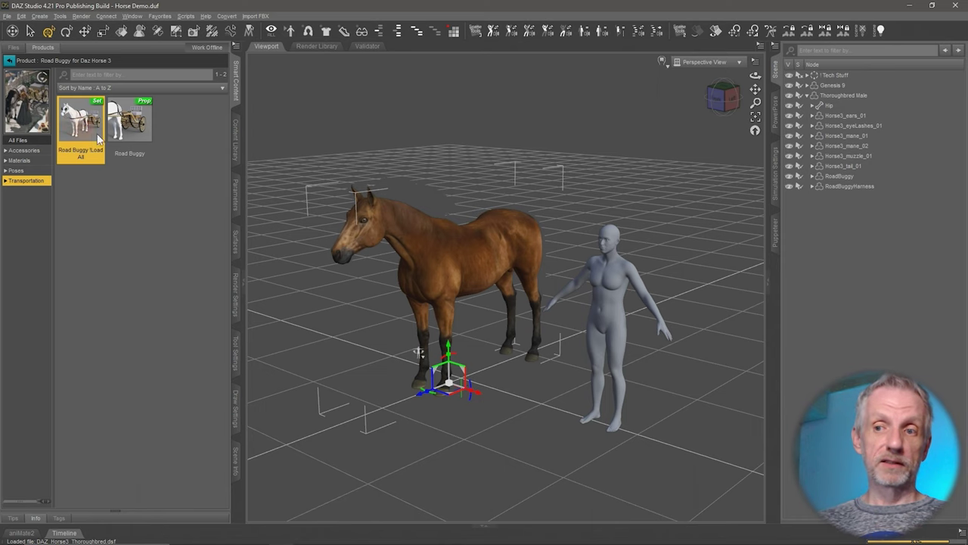
{"action": "mouse_move", "coordinate": [475, 257]}
{"action": "left_mouse_down", "text": "ctrl+alt"}
{"action": "mouse_move", "coordinate": [454, 272]}
{"action": "mouse_move", "coordinate": [458, 247]}
{"action": "mouse_move", "coordinate": [411, 235]}
{"action": "mouse_move", "coordinate": [478, 254]}
{"action": "left_mouse_up", "text": "ctrl+alt"}
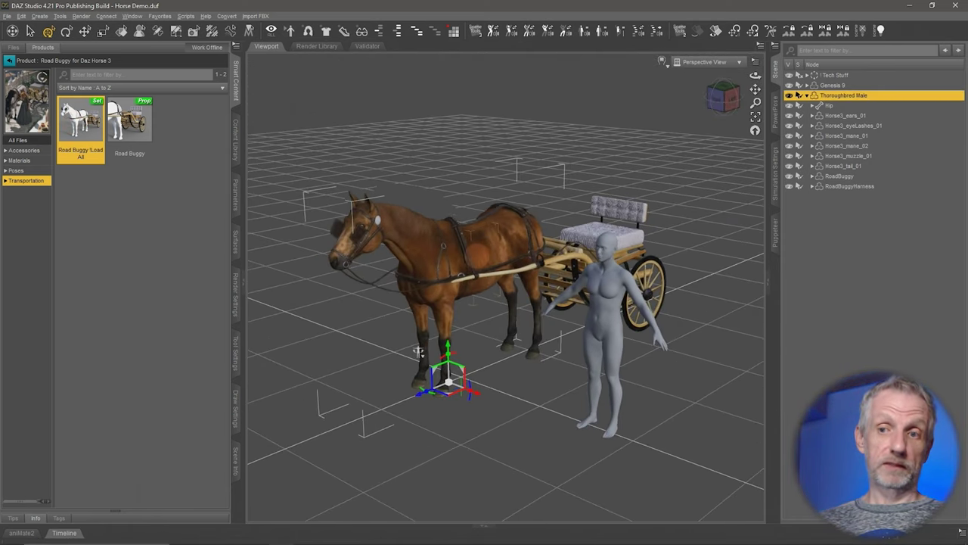
Try the Road Buggy hierarchical poses Jumping 1, Running 1, Trotting 2 and Trotting 1 on the horse
{"action": "left_click", "coordinate": [41, 171]}
{"action": "double_click", "coordinate": [139, 130]}
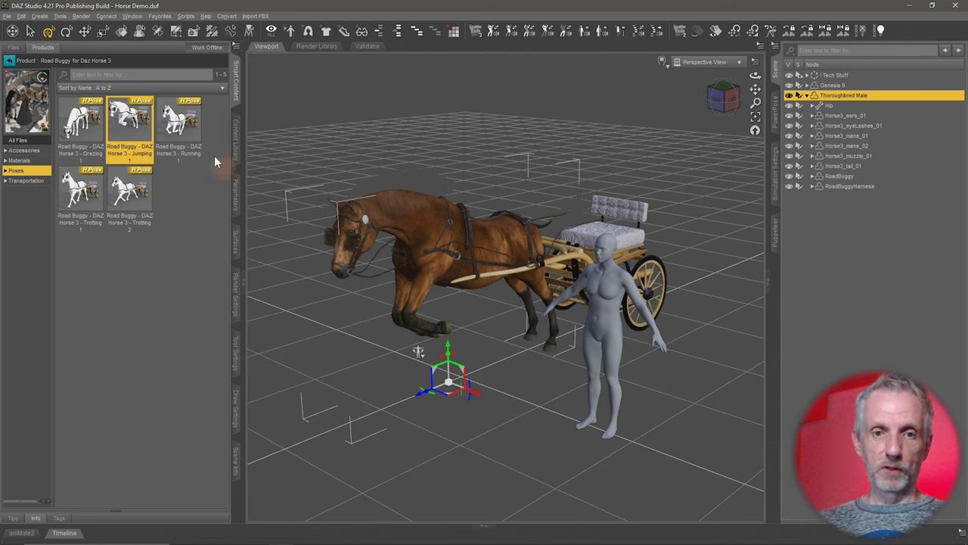
{"action": "double_click", "coordinate": [174, 127]}
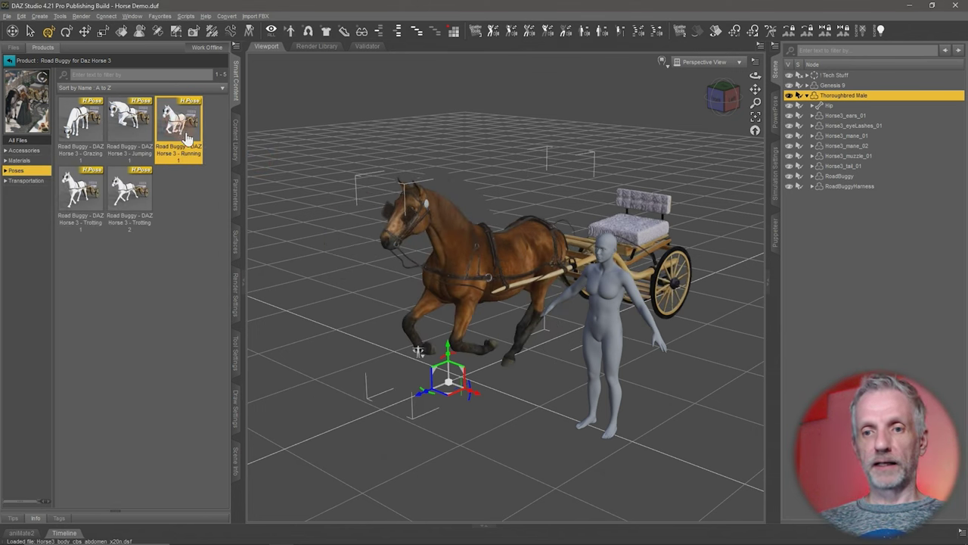
{"action": "double_click", "coordinate": [114, 199]}
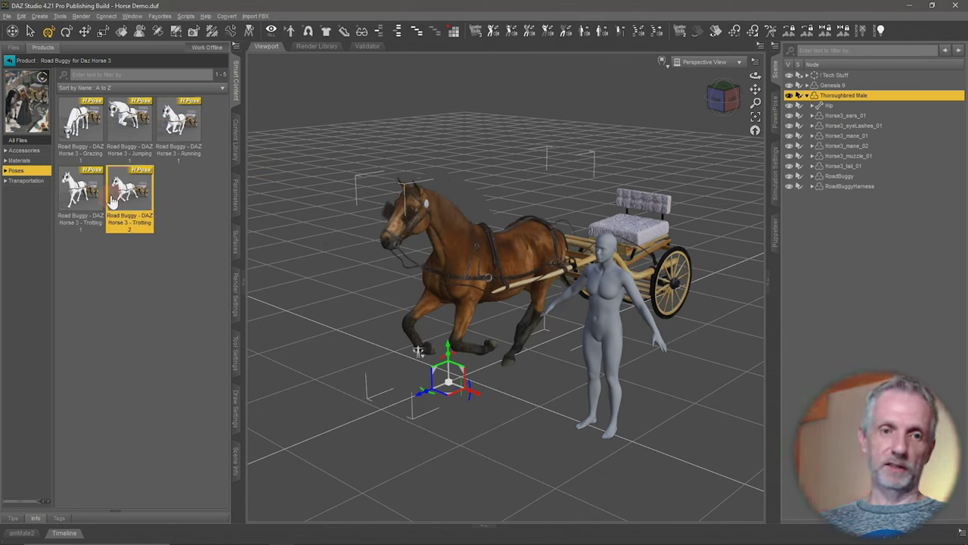
{"action": "double_click", "coordinate": [78, 196]}
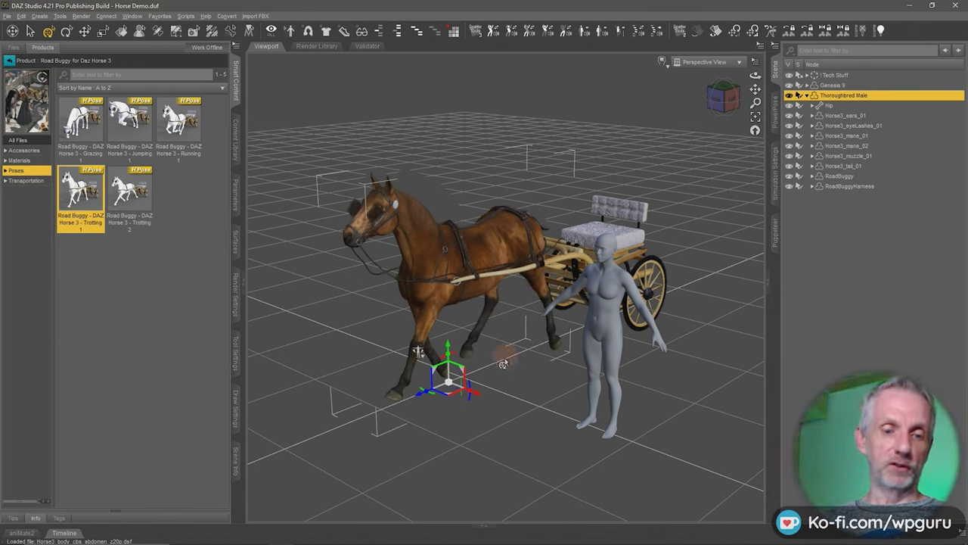
Undo the Road Buggy poses until the horse stands in its default pose
{"action": "key", "text": "ctrl+z"}
{"action": "key", "text": "ctrl+z"}
{"action": "key", "text": "ctrl+z"}
{"action": "key", "text": "ctrl+z"}
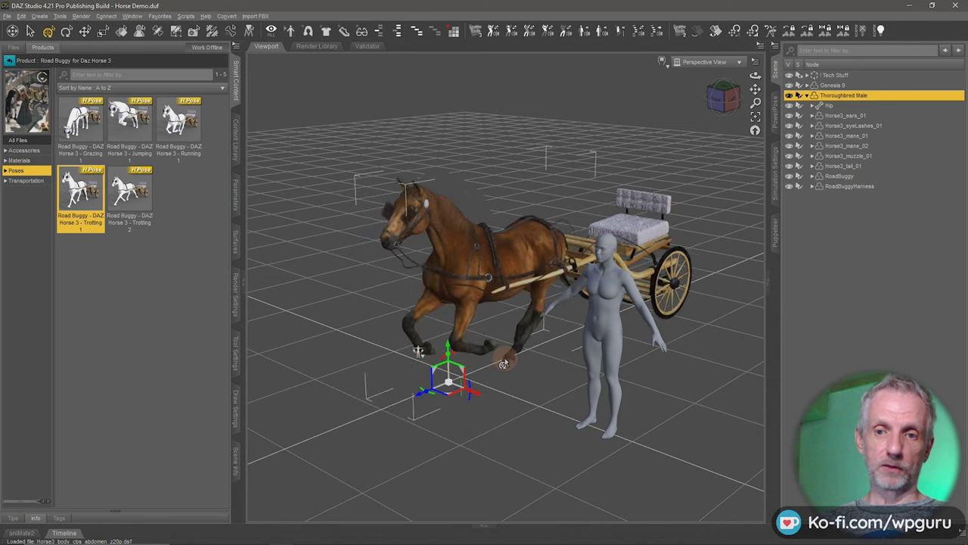
{"action": "middle_click_drag", "start_coordinate": [503, 363], "coordinate": [568, 315]}
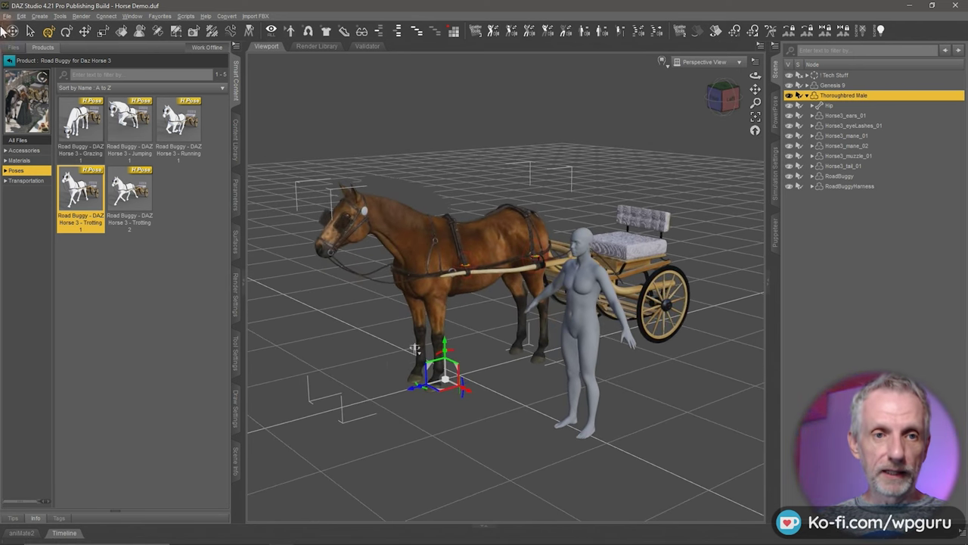
Open the product Road Buggy Walk Poses for Genesis 9, Daz Horse 3, and Road Buggy
{"action": "left_click", "coordinate": [10, 59]}
{"action": "left_click", "coordinate": [157, 216]}
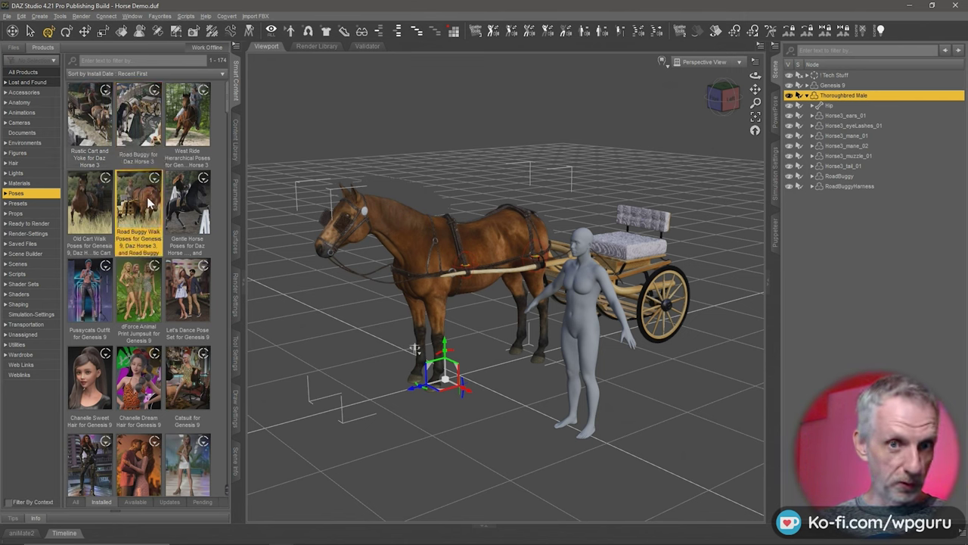
{"action": "double_click", "coordinate": [150, 203]}
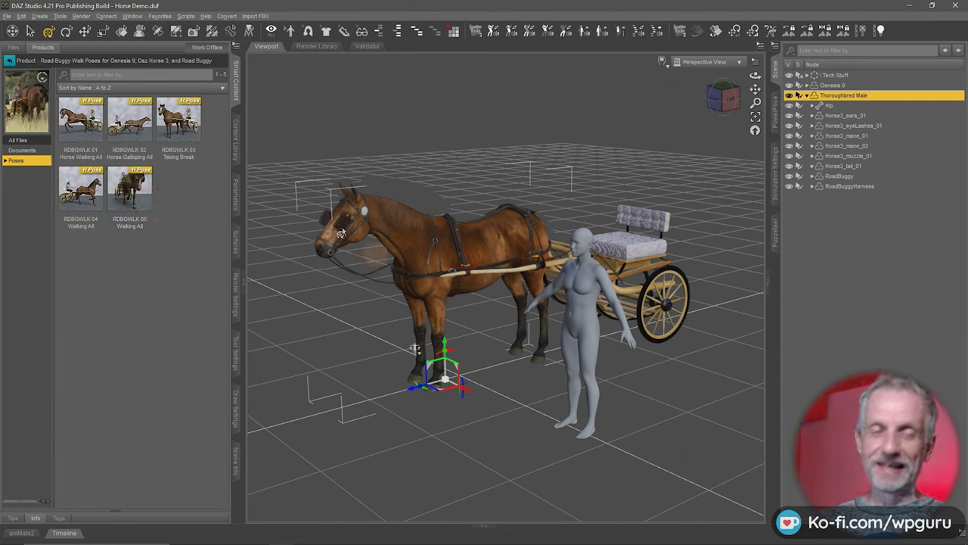
Try the hierarchical poses RDBGWLK 01, 02 and 04 on the horse, inspect the buggy alignment and undo them
{"action": "double_click", "coordinate": [87, 131]}
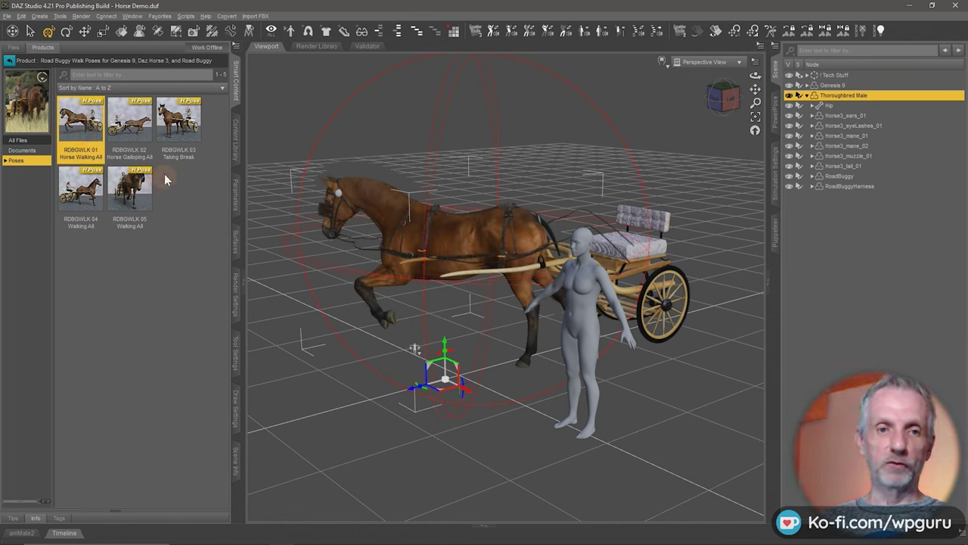
{"action": "double_click", "coordinate": [148, 134]}
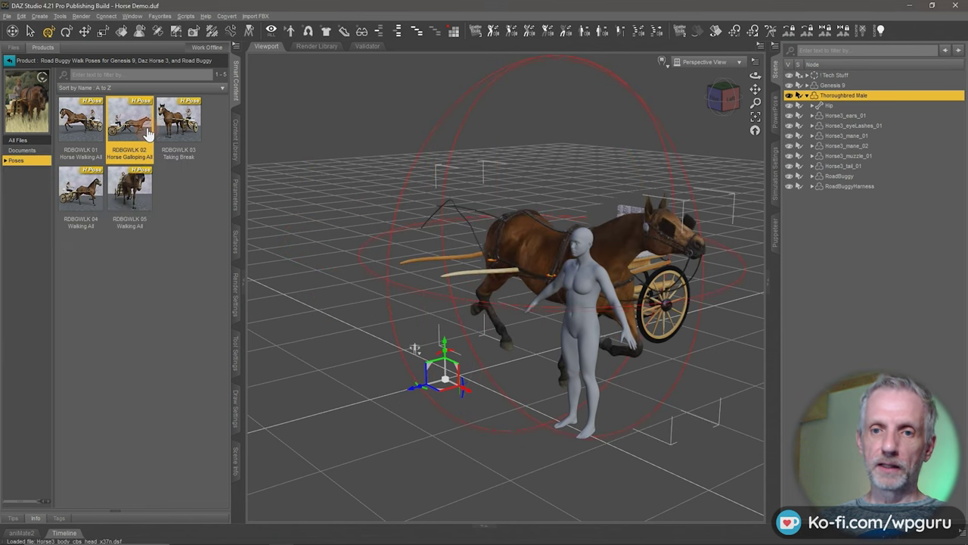
{"action": "double_click", "coordinate": [80, 191]}
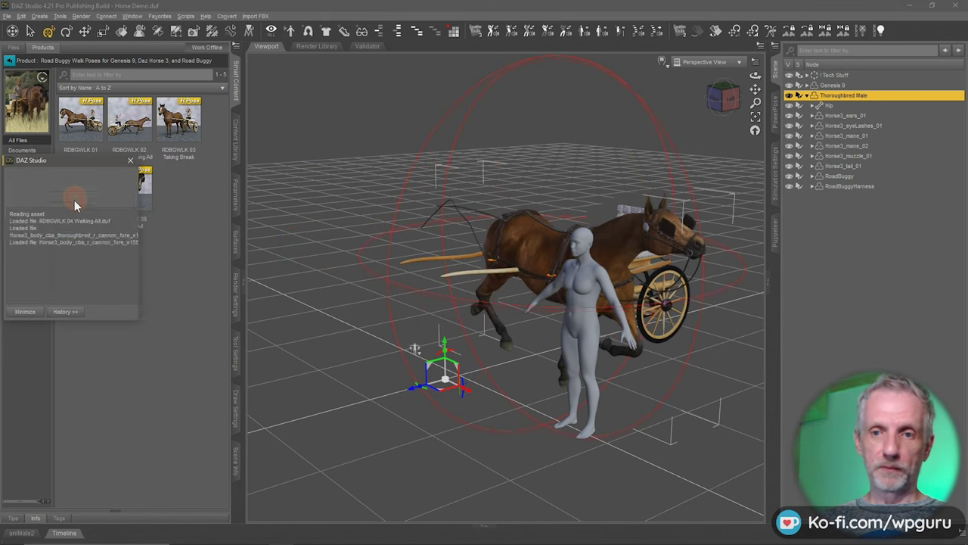
{"action": "middle_click_drag", "start_coordinate": [573, 380], "coordinate": [575, 379]}
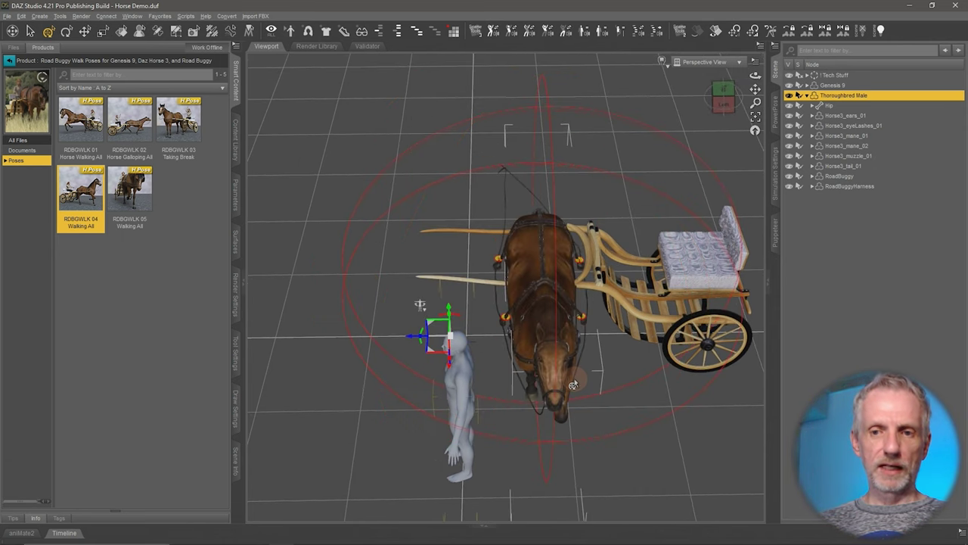
{"action": "middle_click_drag", "start_coordinate": [616, 306], "coordinate": [616, 306]}
{"action": "left_click_drag", "start_coordinate": [560, 322], "coordinate": [585, 295], "text": "alt"}
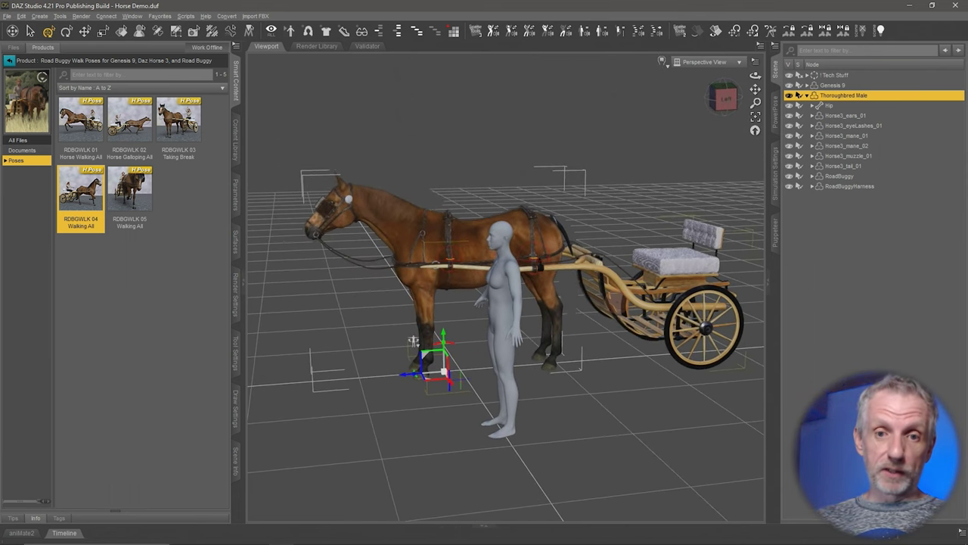
Check the walk poses product's documents for parenting instructions and return to its poses
{"action": "left_click", "coordinate": [41, 151]}
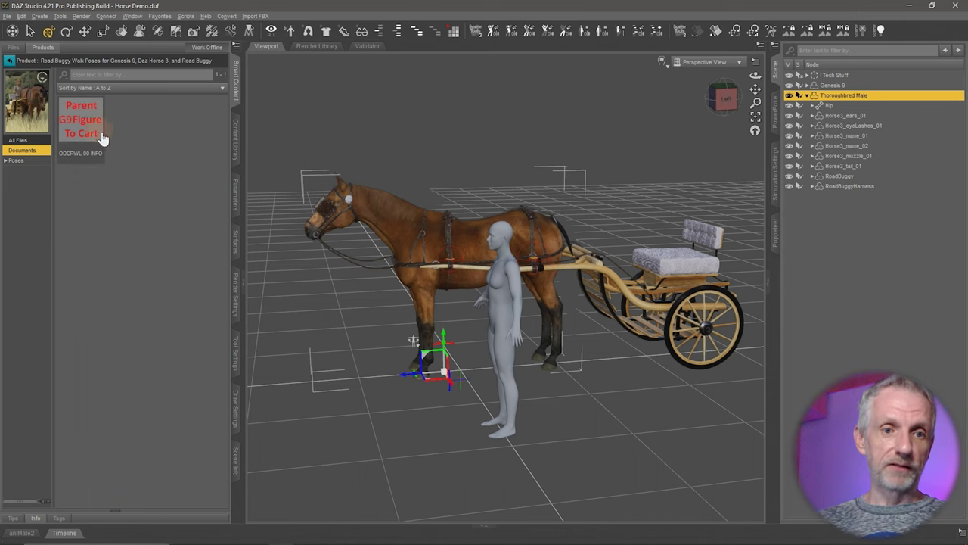
{"action": "left_click", "coordinate": [17, 161]}
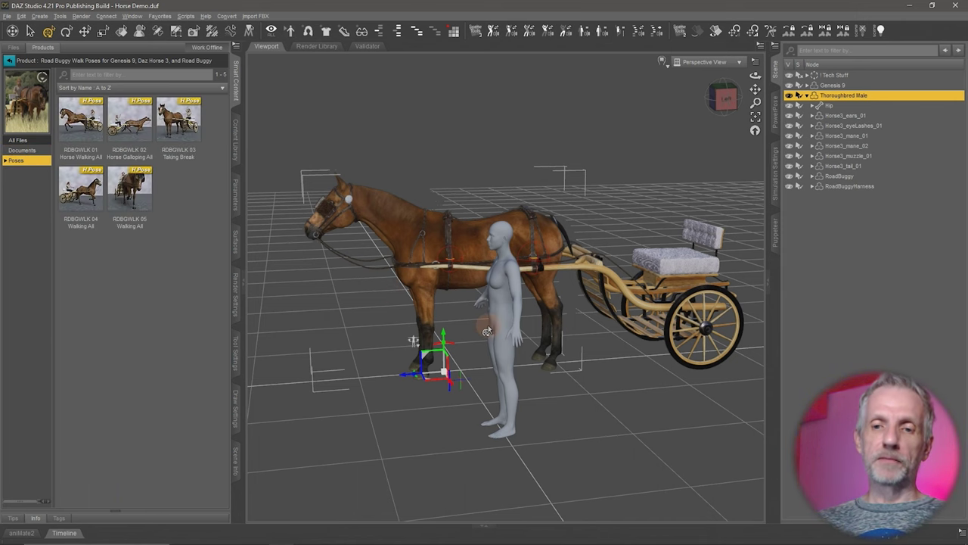
Parent RoadBuggy to the Hip bone of the Thoroughbred Male
{"action": "left_click_drag", "start_coordinate": [483, 322], "coordinate": [488, 325], "text": "ctrl+alt"}
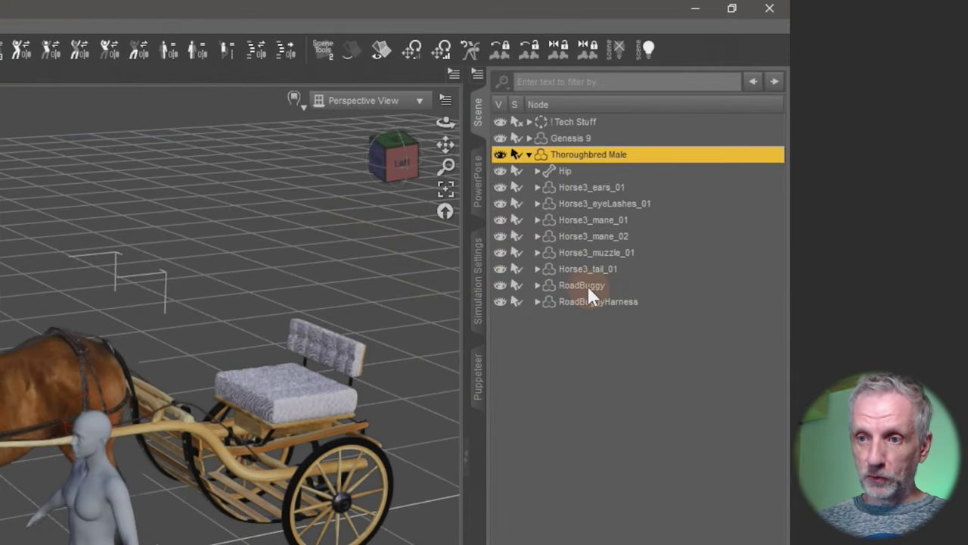
{"action": "left_click", "coordinate": [587, 286]}
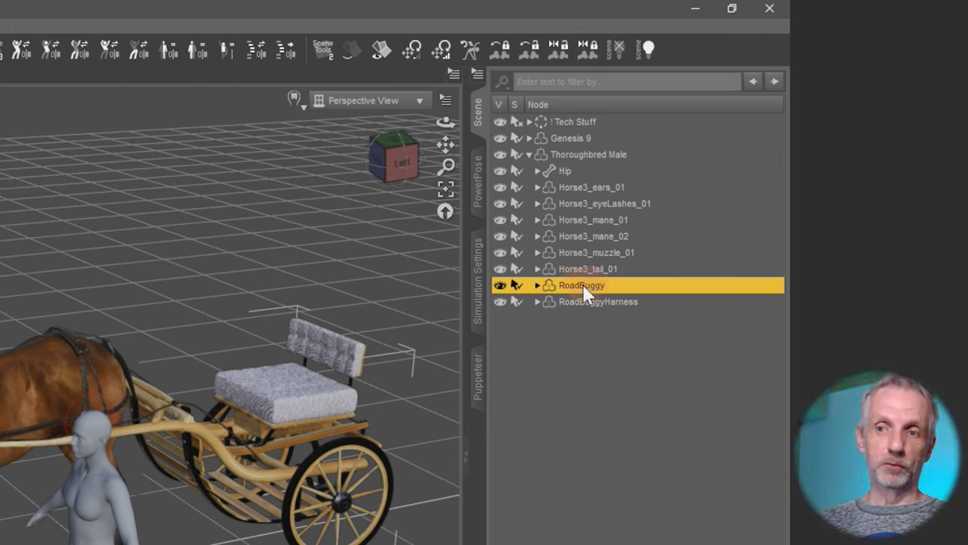
{"action": "left_click_drag", "start_coordinate": [584, 288], "coordinate": [596, 174]}
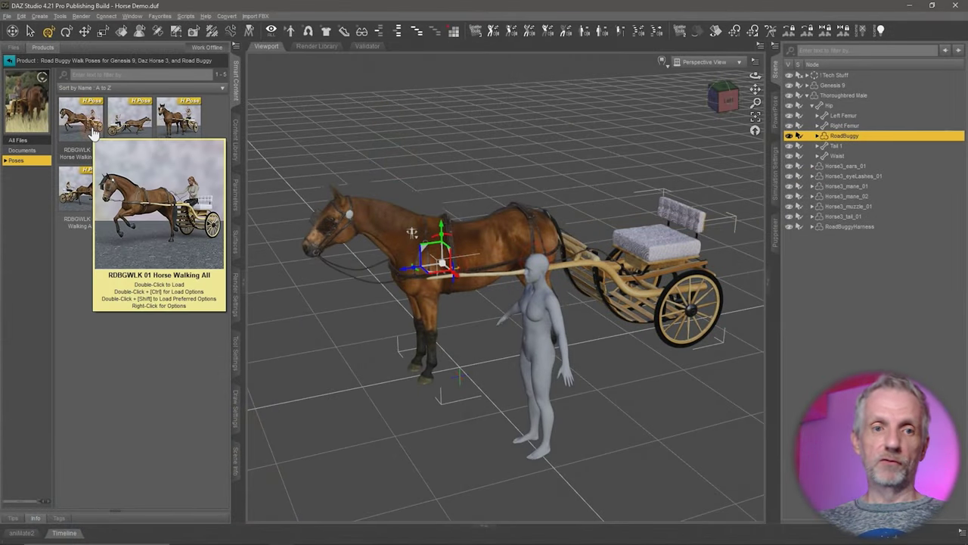
Test the poses RDBGWLK 01 Horse Walking All, 03 Taking Break and 05 Walking All with RoadBuggy selected
{"action": "double_click", "coordinate": [93, 133]}
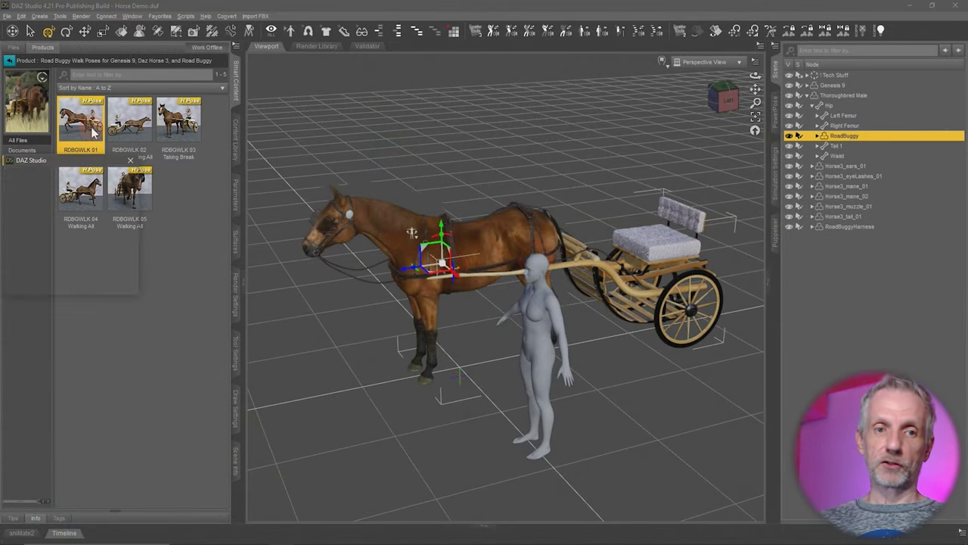
{"action": "double_click", "coordinate": [181, 134]}
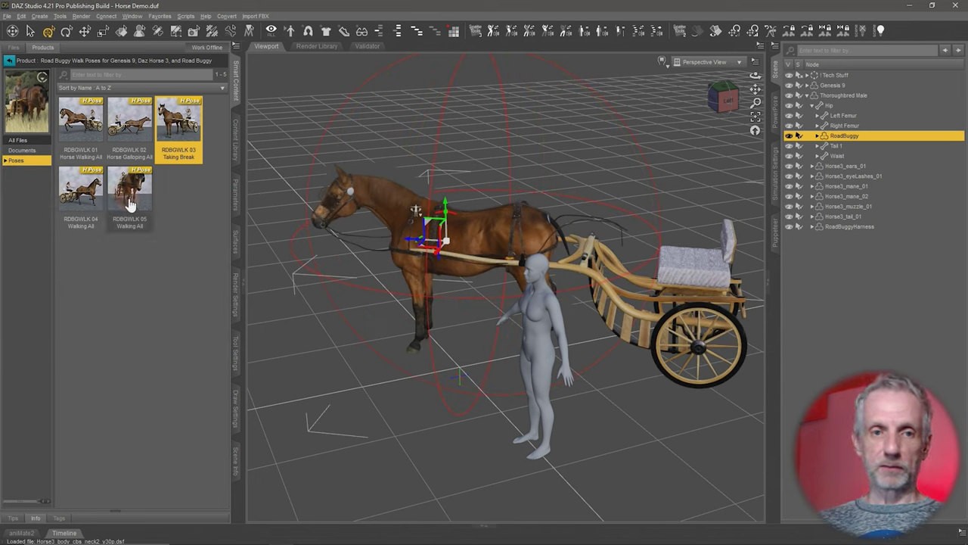
{"action": "double_click", "coordinate": [129, 198]}
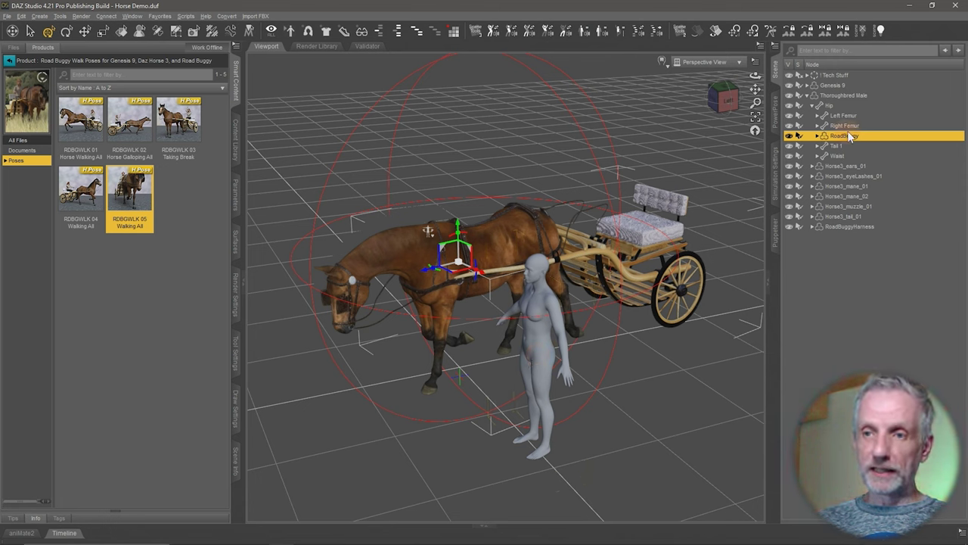
Parent Genesis 9 to RoadBuggy in the scene hierarchy
{"action": "left_click", "coordinate": [840, 86]}
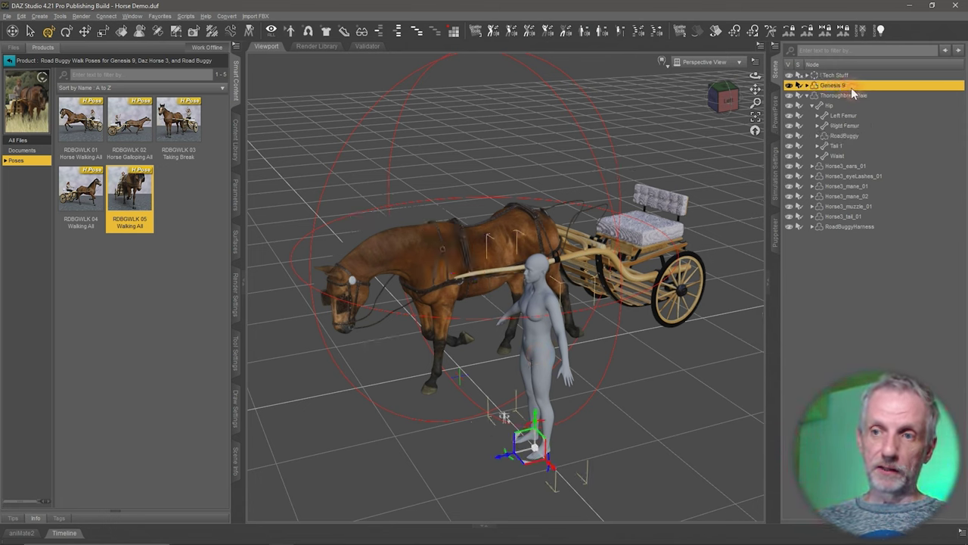
{"action": "left_click_drag", "start_coordinate": [835, 84], "coordinate": [849, 141]}
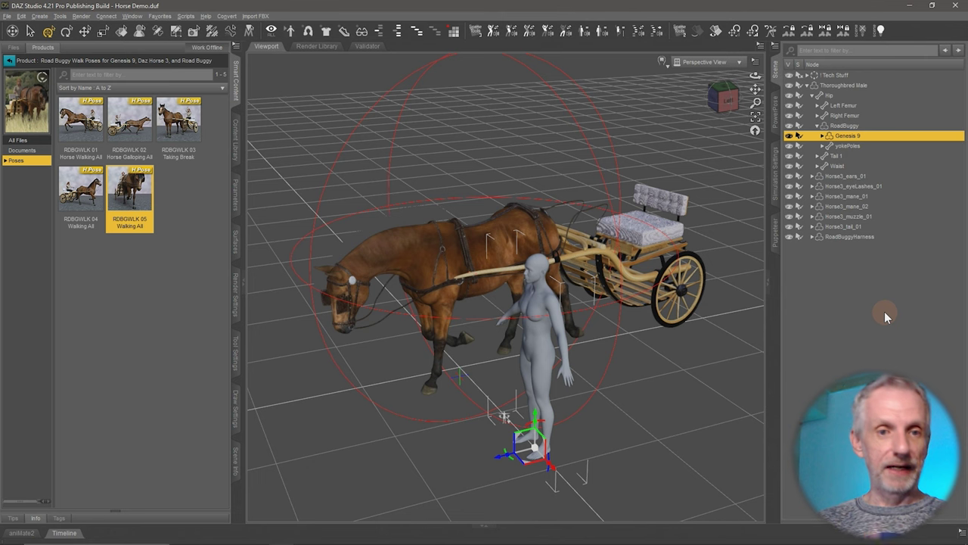
Apply RDBGWLK 03 Taking Break, 01 Horse Walking All, 04 Walking All and finally 05 Walking All with Genesis 9 selected
{"action": "double_click", "coordinate": [184, 128]}
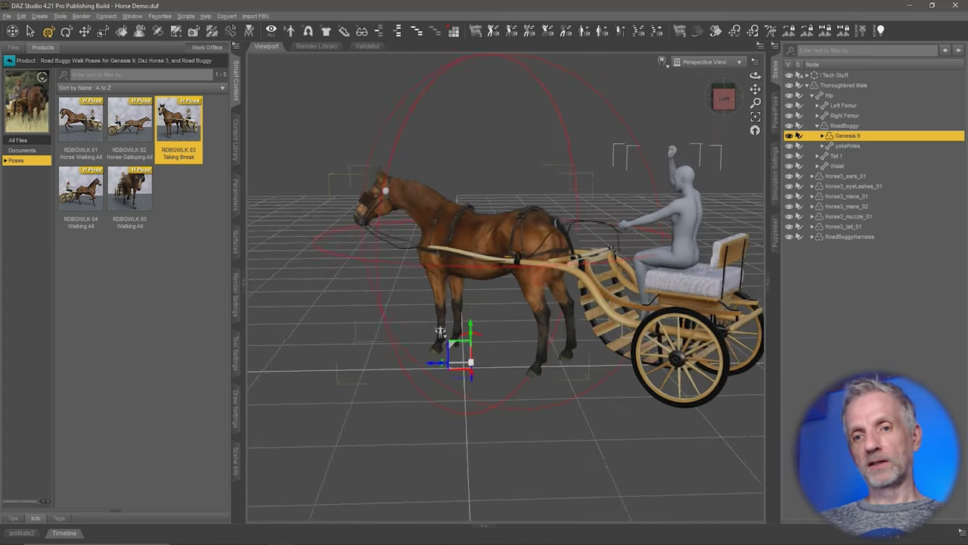
{"action": "mouse_move", "coordinate": [440, 332]}
{"action": "left_mouse_down", "text": "ctrl+alt"}
{"action": "mouse_move", "coordinate": [447, 318]}
{"action": "mouse_move", "coordinate": [451, 331]}
{"action": "left_mouse_up", "text": "ctrl+alt"}
{"action": "mouse_move", "coordinate": [528, 301]}
{"action": "left_mouse_down", "text": "ctrl+alt"}
{"action": "mouse_move", "coordinate": [581, 299]}
{"action": "mouse_move", "coordinate": [522, 300]}
{"action": "left_mouse_up", "text": "ctrl+alt"}
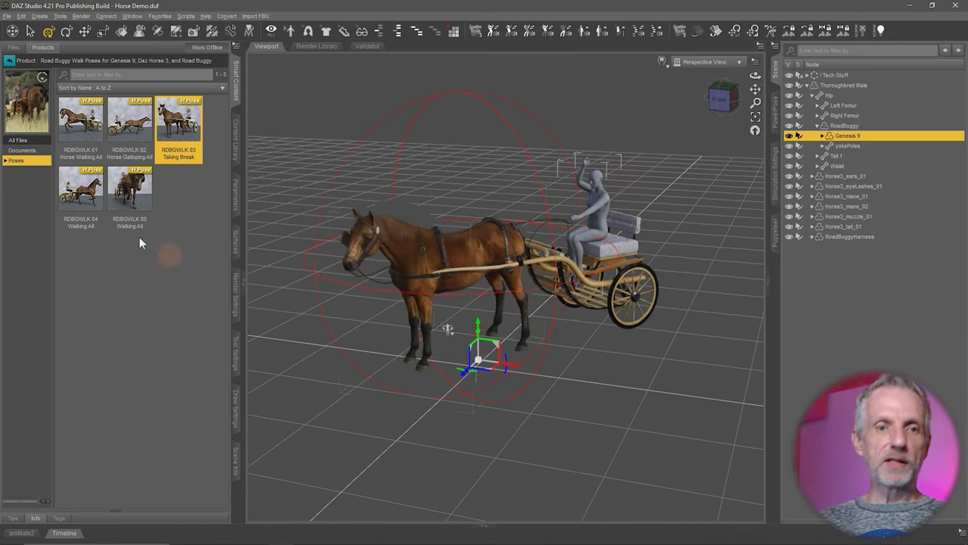
{"action": "double_click", "coordinate": [65, 125]}
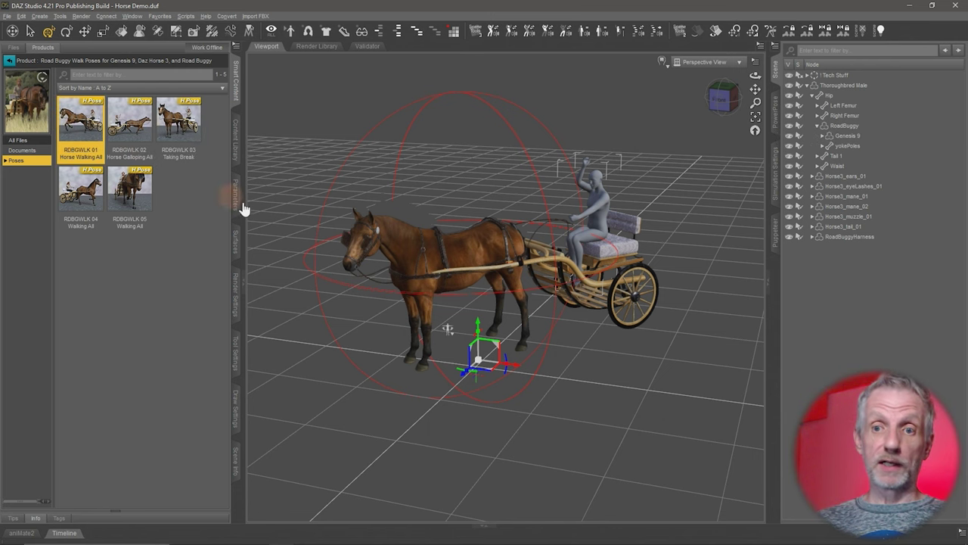
{"action": "double_click", "coordinate": [91, 199]}
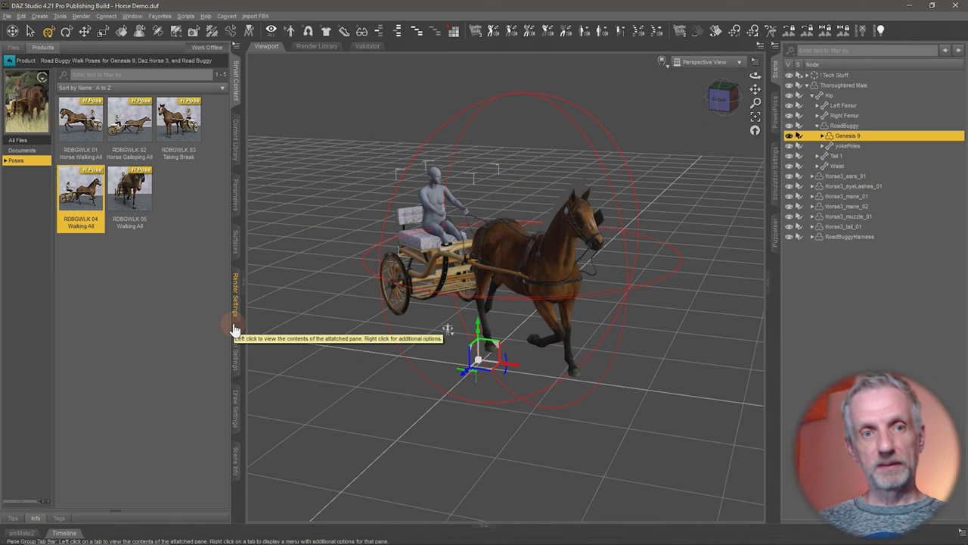
{"action": "double_click", "coordinate": [146, 206]}
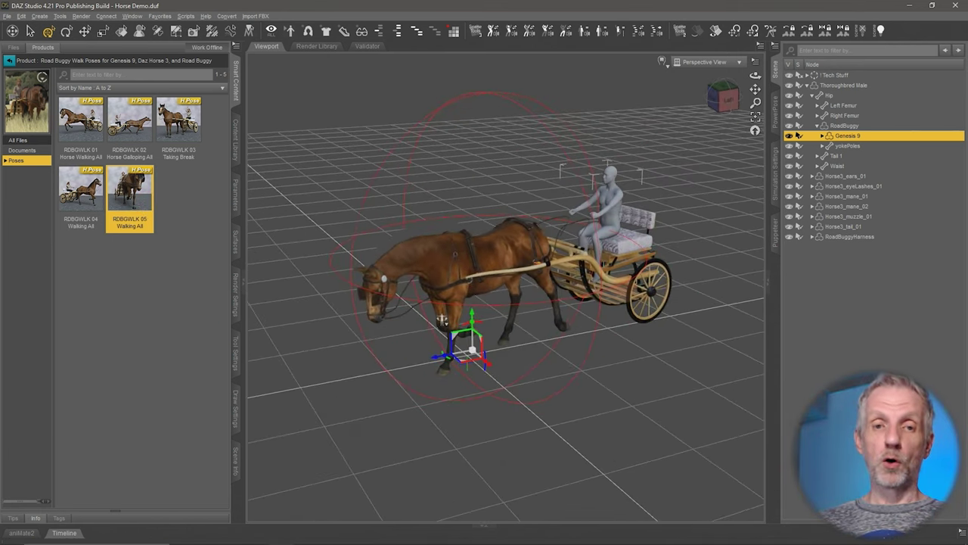
{"action": "middle_click_drag", "start_coordinate": [648, 291], "coordinate": [623, 290]}
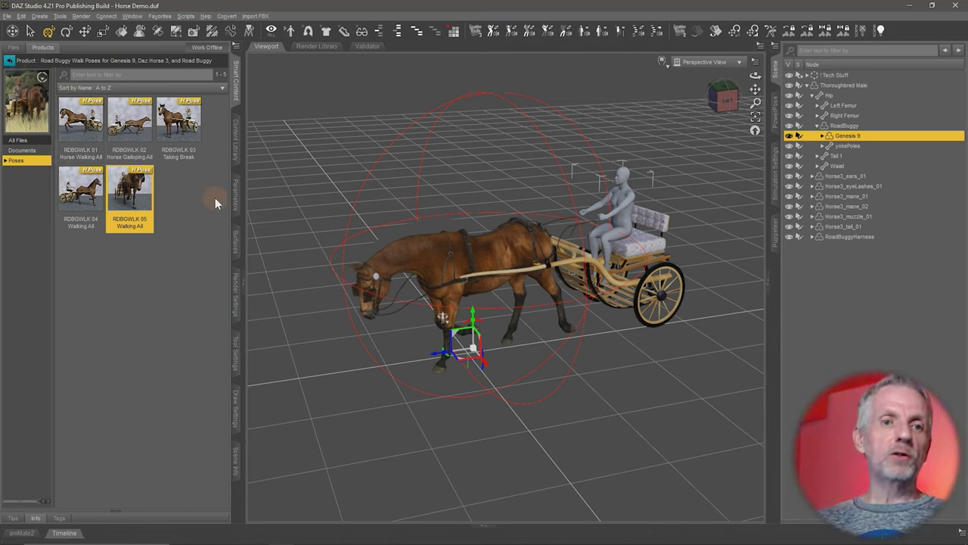
Open the product Gentle Horse Poses for Daz Horse 3, English Style Tack, and Genesis 9 and apply ENGHRS 01 Walking
{"action": "left_click", "coordinate": [11, 62]}
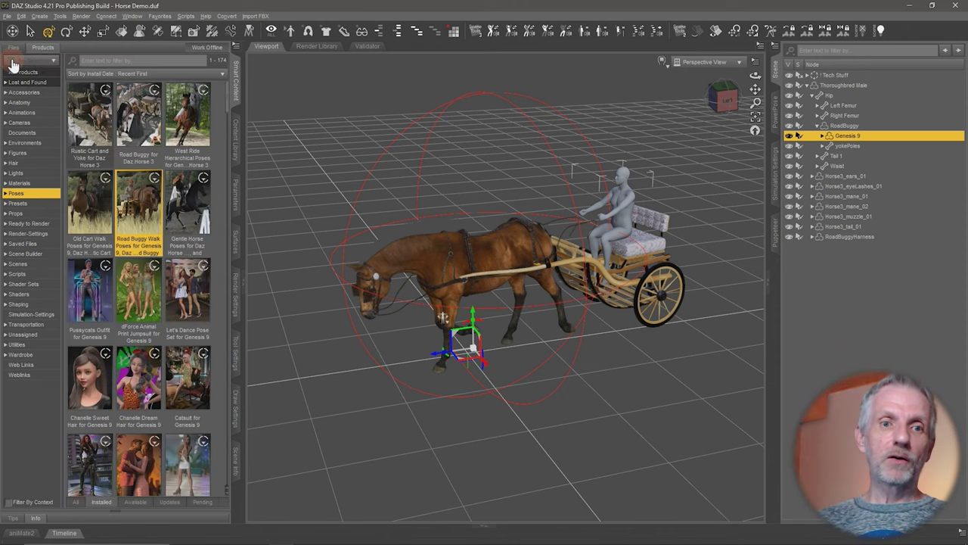
{"action": "left_click", "coordinate": [202, 118]}
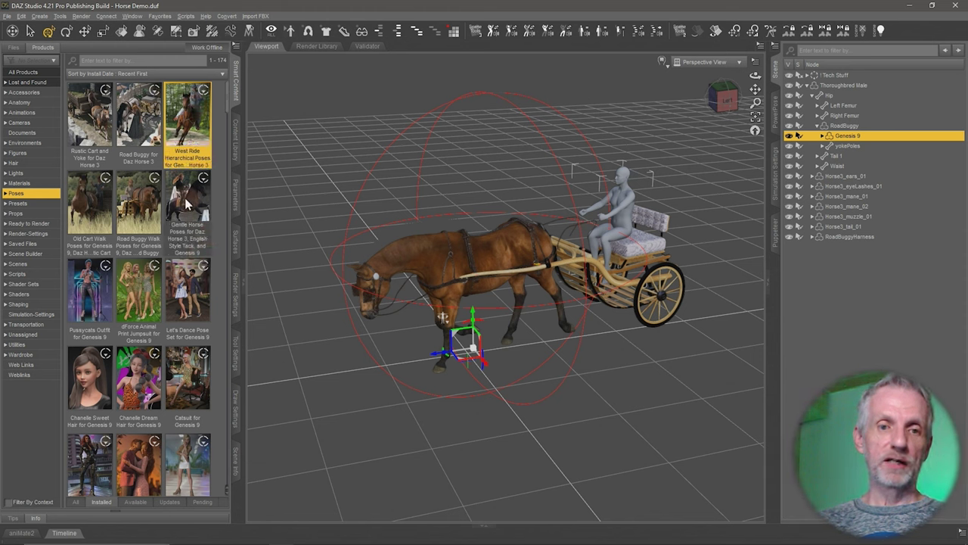
{"action": "left_click", "coordinate": [194, 215]}
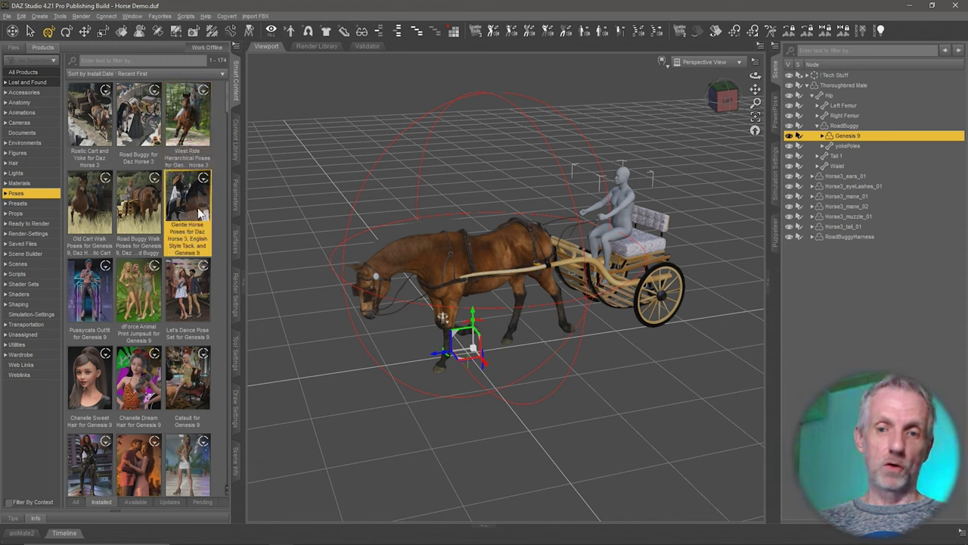
{"action": "double_click", "coordinate": [198, 212]}
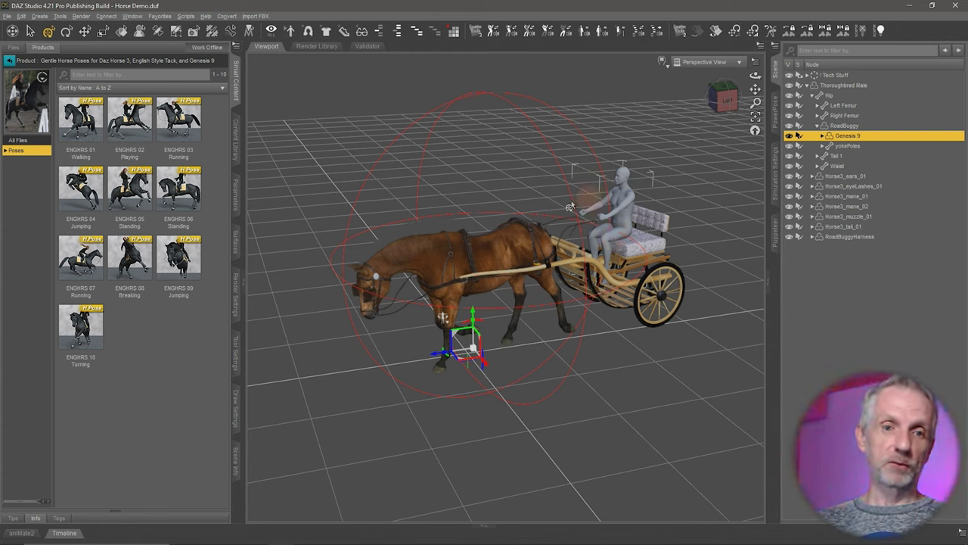
{"action": "mouse_move", "coordinate": [96, 134]}
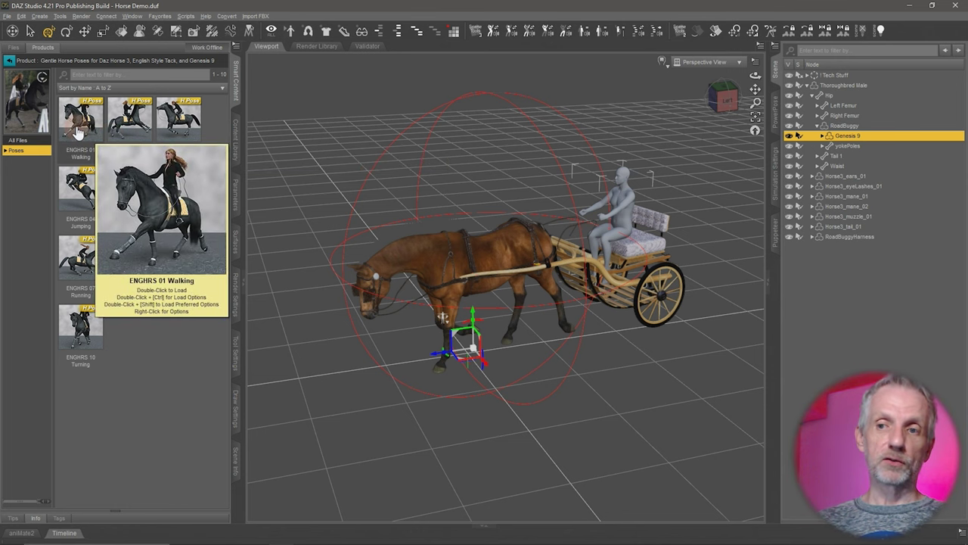
{"action": "double_click", "coordinate": [79, 133]}
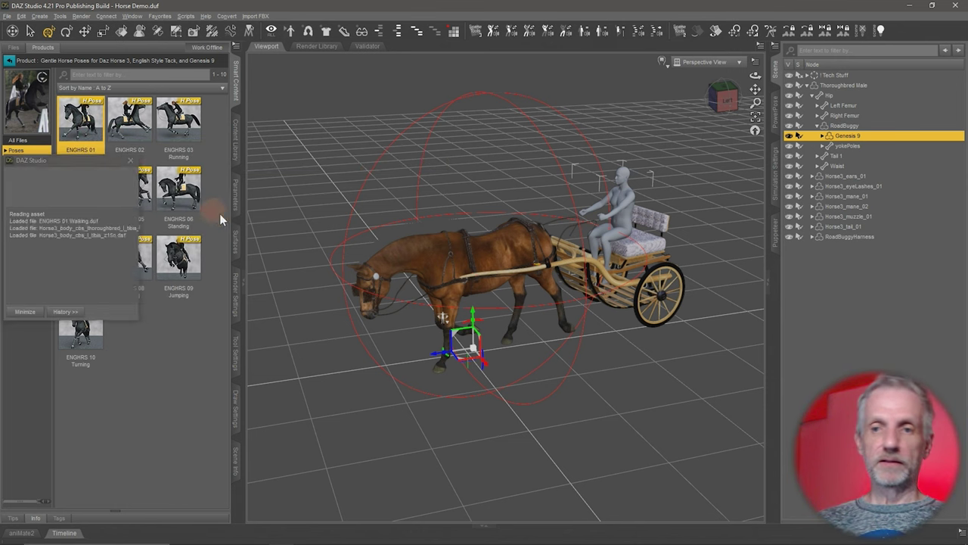
{"action": "middle_click_drag", "start_coordinate": [496, 295], "coordinate": [413, 292]}
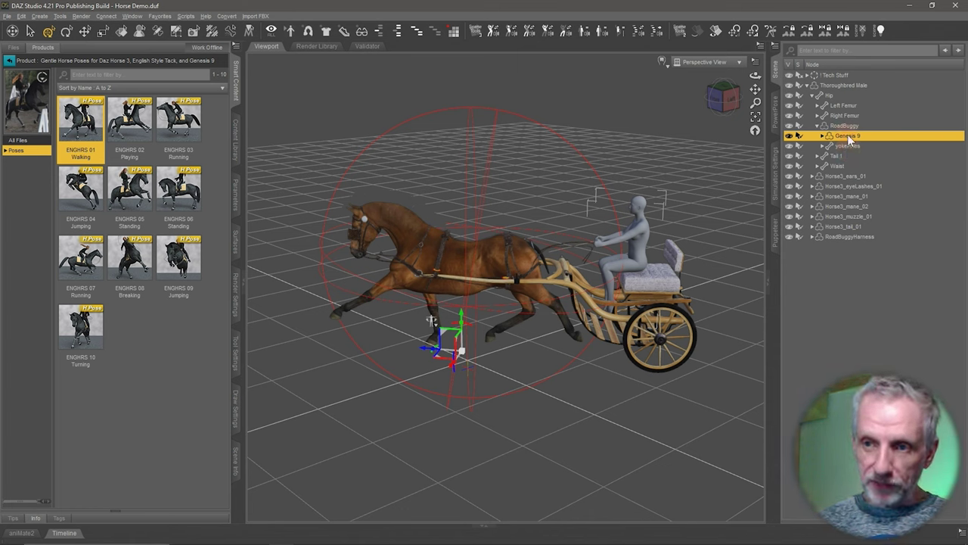
Reparent Genesis 9 from RoadBuggy to the Thoroughbred Male's Hip bone and apply the pose ENGHRS 02 Playing
{"action": "left_click_drag", "start_coordinate": [849, 137], "coordinate": [847, 96]}
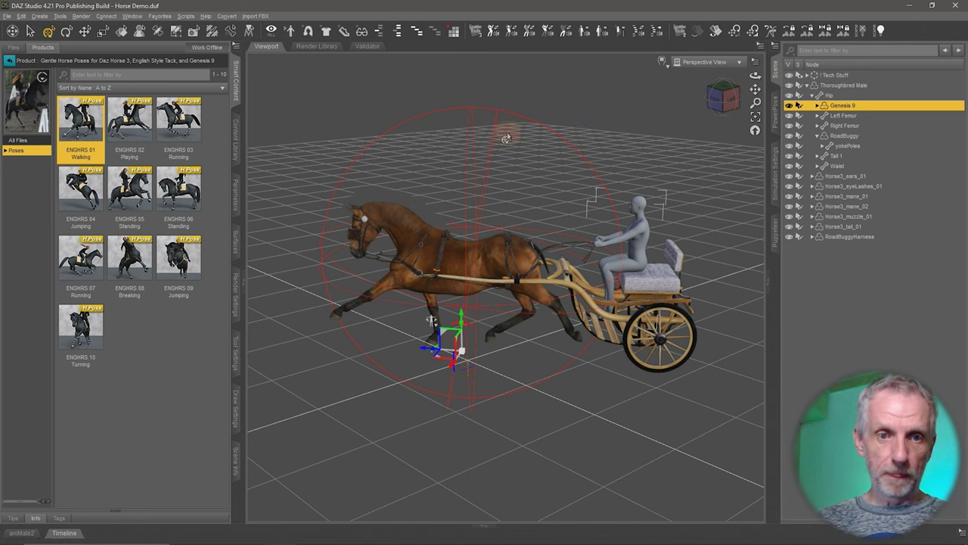
{"action": "double_click", "coordinate": [140, 138]}
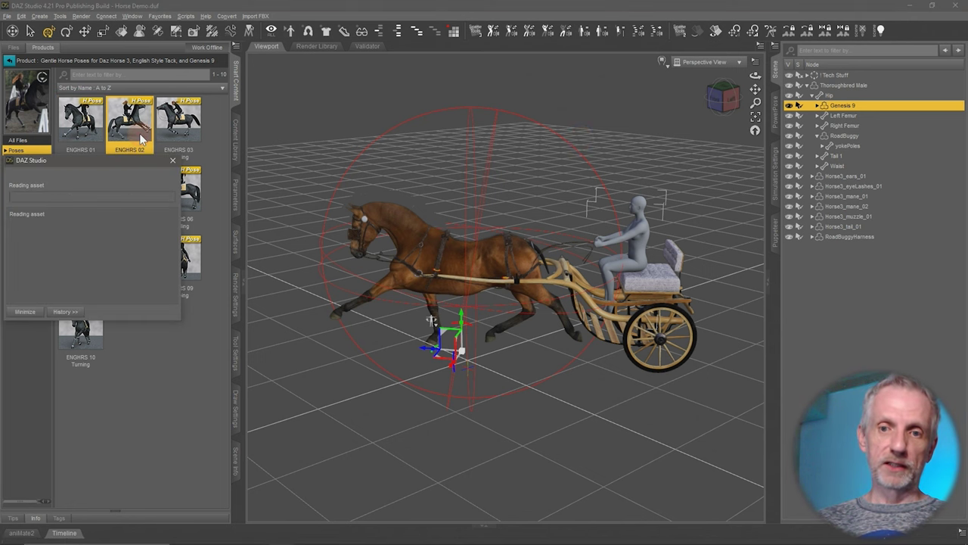
{"action": "middle_click_drag", "start_coordinate": [643, 212], "coordinate": [538, 258]}
{"action": "left_click_drag", "start_coordinate": [486, 316], "coordinate": [496, 314], "text": "alt"}
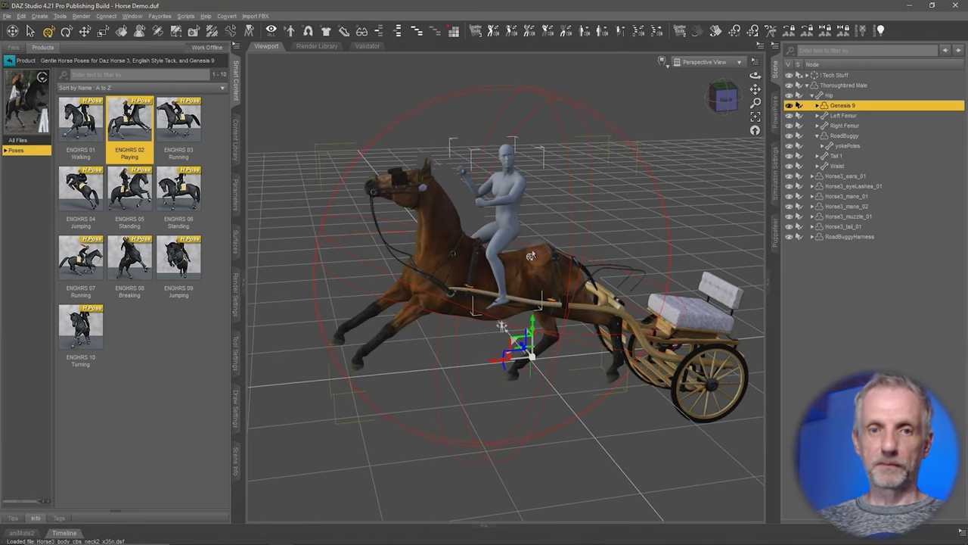
Apply the pose ENGHRS 05 Standing and finally ENGHRS 09 Jumping with Genesis 9 selected
{"action": "double_click", "coordinate": [121, 203]}
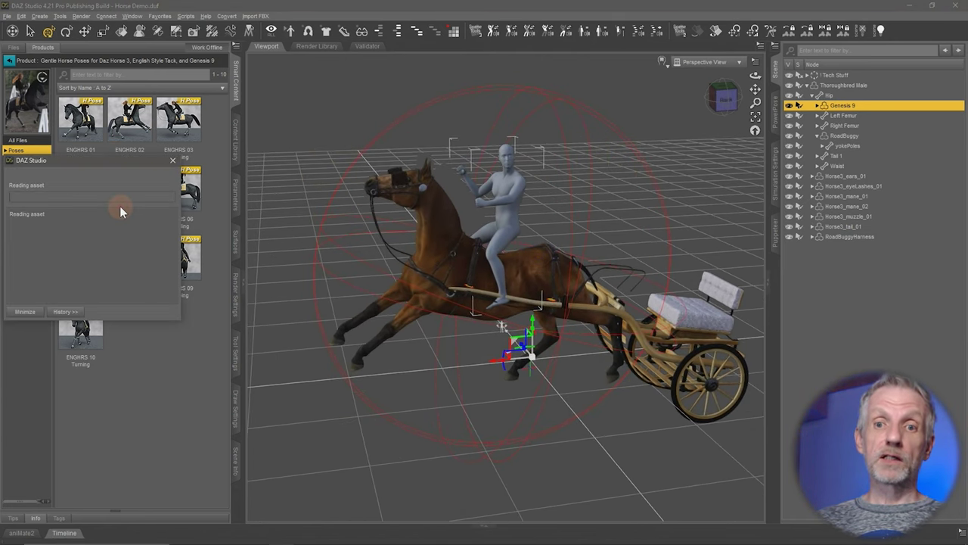
{"action": "double_click", "coordinate": [180, 257]}
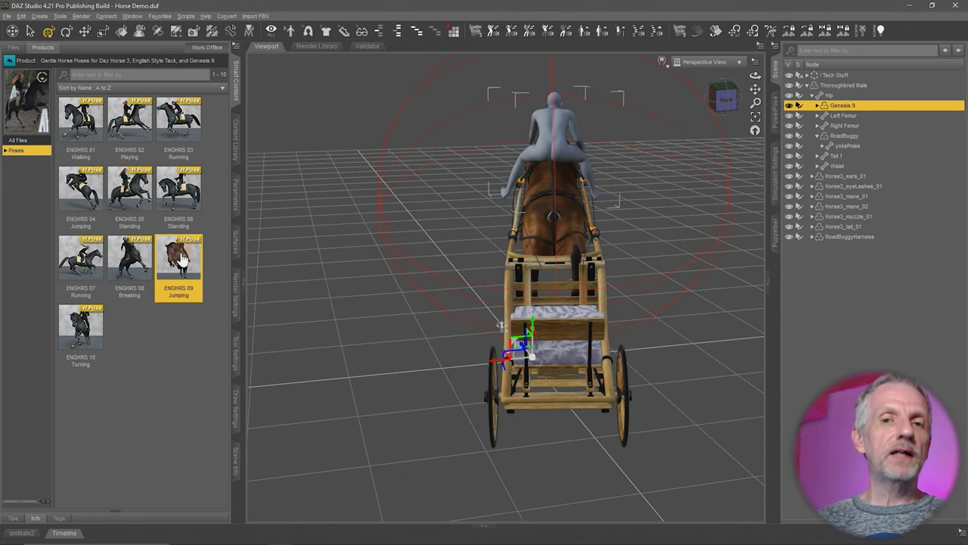
{"action": "middle_click_drag", "start_coordinate": [427, 316], "coordinate": [466, 350]}
{"action": "left_click_drag", "start_coordinate": [466, 348], "coordinate": [457, 344], "text": "alt"}
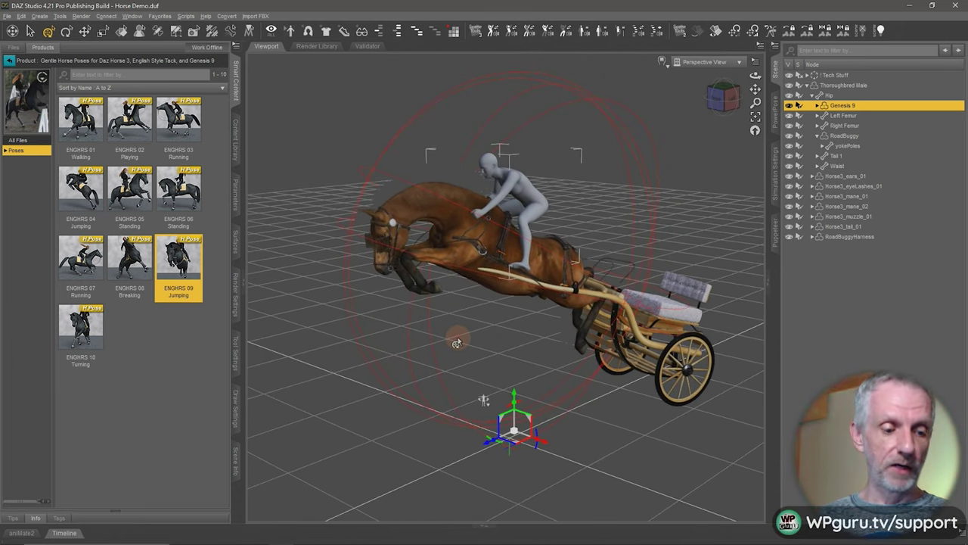